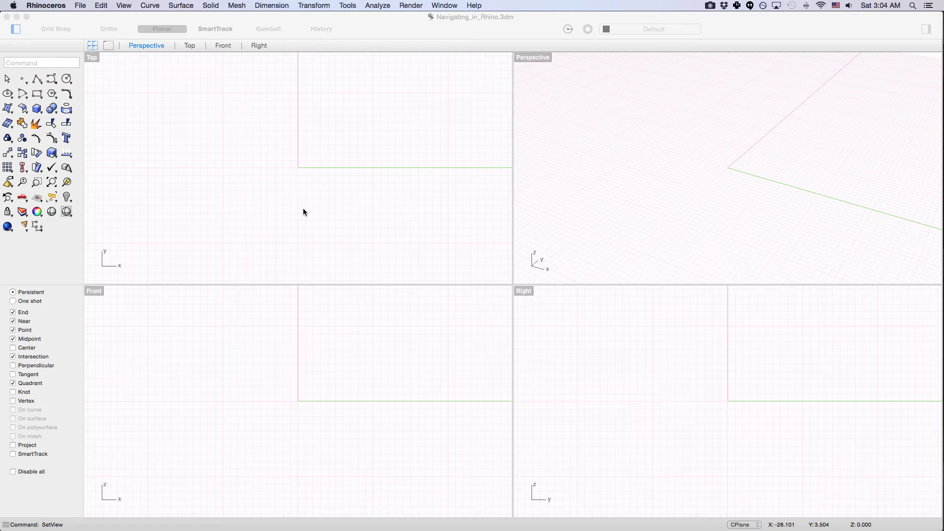
Step: Maximize the Perspective viewport and orbit, pan and tilt around the construction plane's origin
{"action": "left_click", "coordinate": [315, 242]}
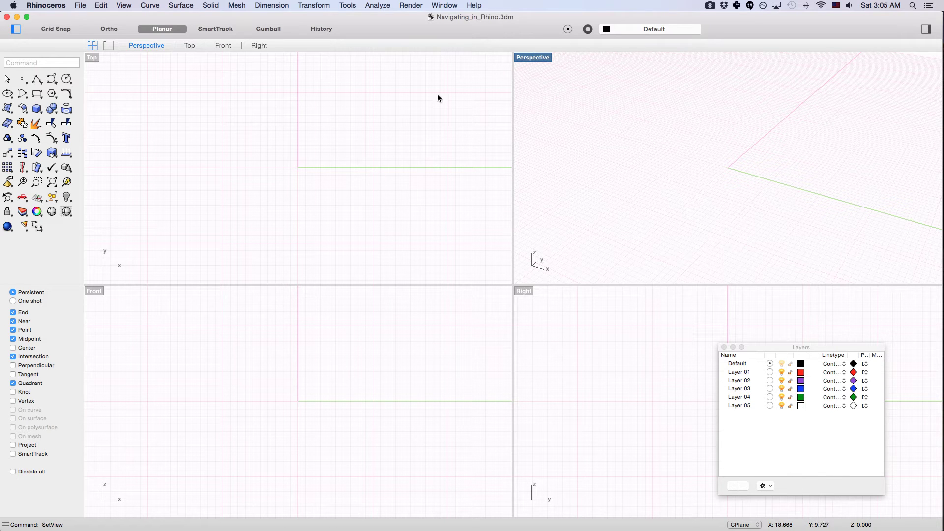
{"action": "double_click", "coordinate": [526, 59]}
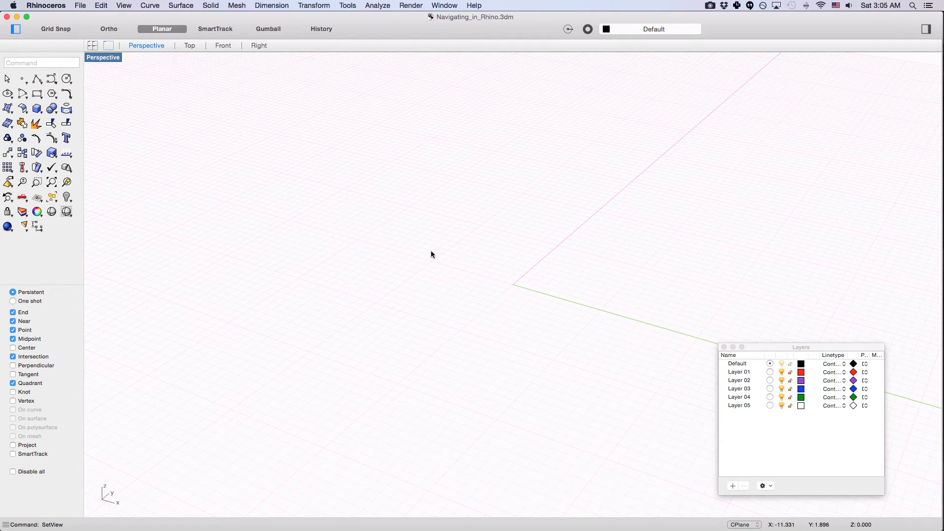
{"action": "right_click_drag", "start_coordinate": [347, 249], "coordinate": [449, 249]}
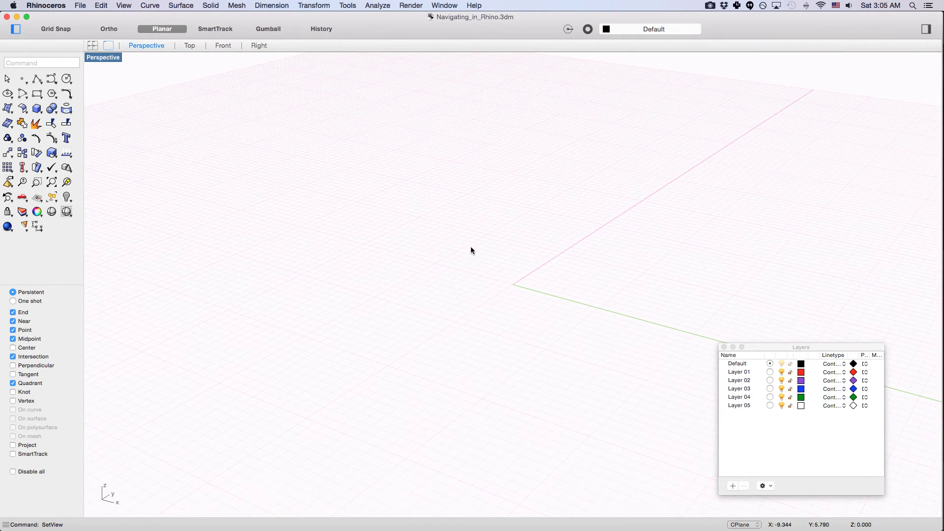
{"action": "right_click", "coordinate": [468, 246]}
{"action": "left_click", "coordinate": [461, 242]}
{"action": "right_click_drag", "start_coordinate": [461, 242], "coordinate": [278, 221]}
{"action": "right_click_drag", "start_coordinate": [506, 242], "coordinate": [461, 233]}
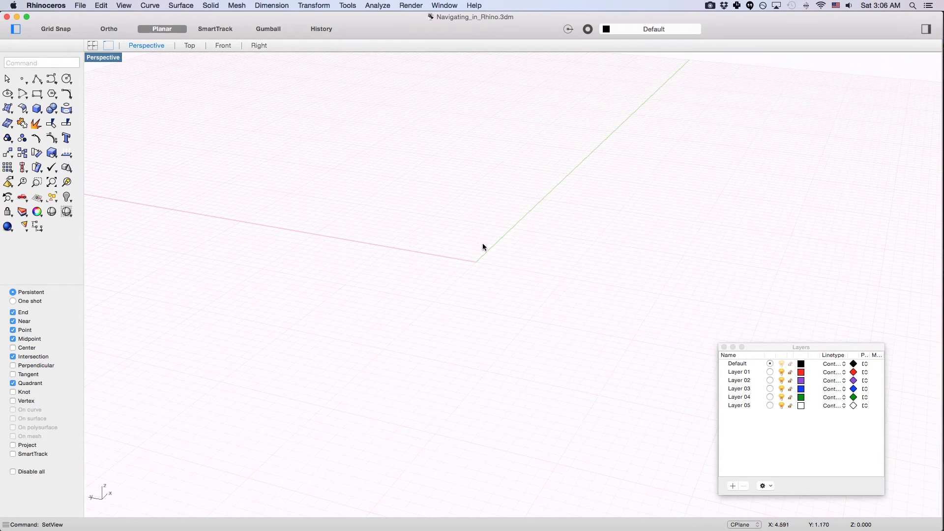
{"action": "right_click_drag", "start_coordinate": [483, 249], "coordinate": [462, 248]}
{"action": "right_click_drag", "start_coordinate": [484, 209], "coordinate": [472, 253], "text": "ctrl"}
{"action": "right_click_drag", "start_coordinate": [371, 236], "coordinate": [385, 305]}
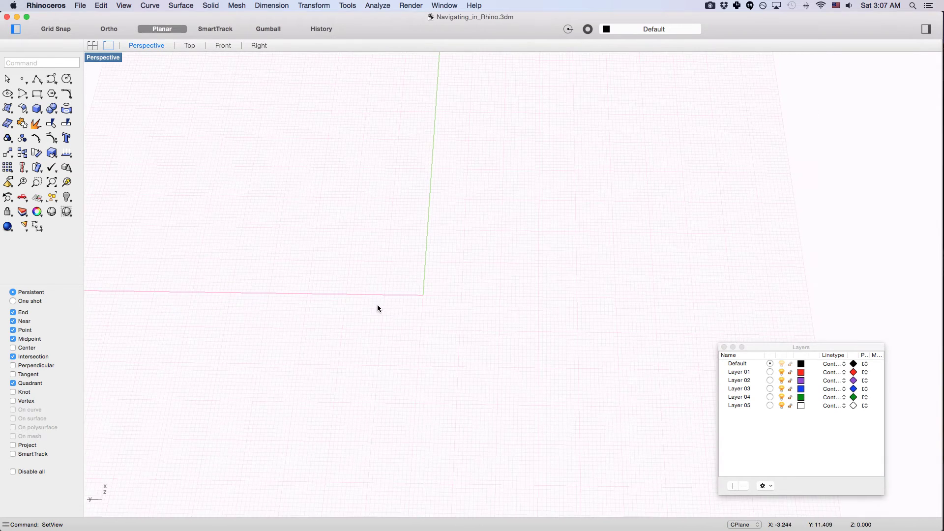
Step: Switch the maximized viewport to the Top view, back to Perspective, and on to the Front view
{"action": "type", "text": "top"}
{"action": "key", "text": "Return"}
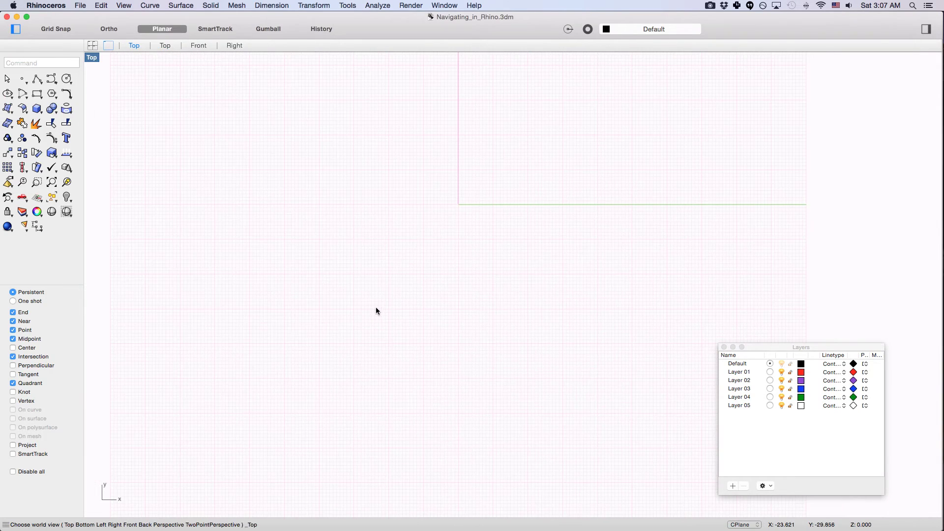
{"action": "right_click_drag", "start_coordinate": [420, 282], "coordinate": [379, 314]}
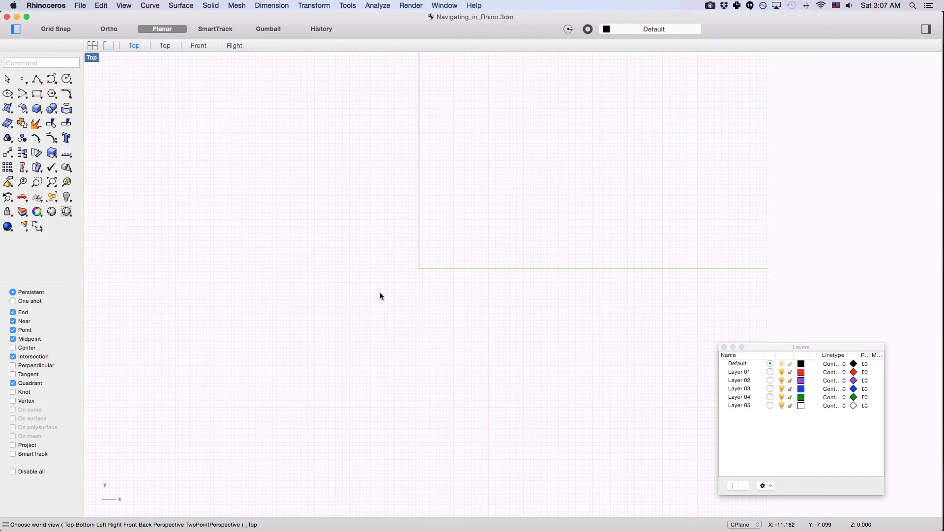
{"action": "type", "text": "perspective"}
{"action": "key", "text": "Return"}
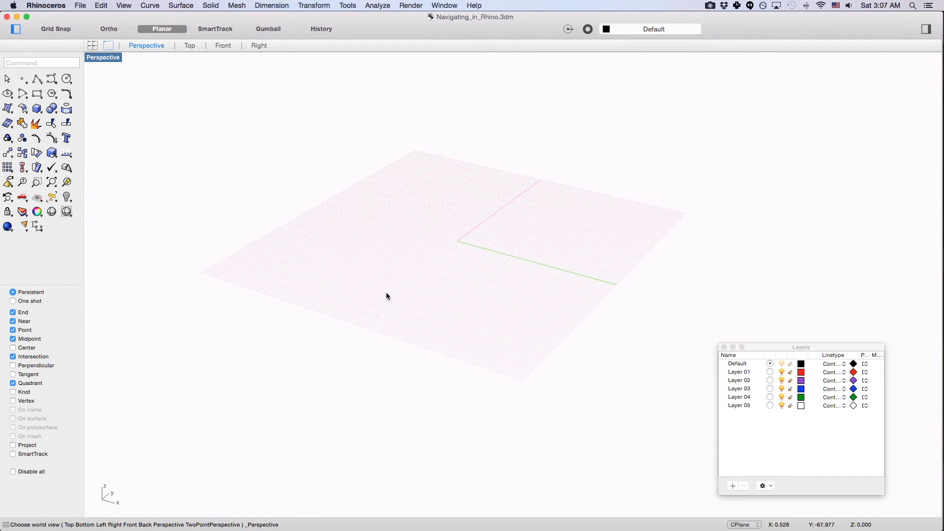
{"action": "type", "text": "front"}
{"action": "key", "text": "Return"}
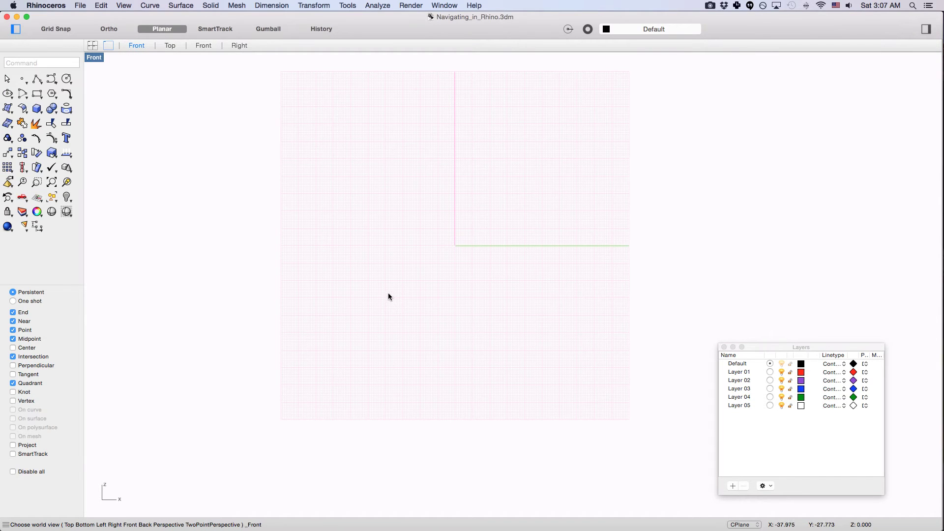
Step: Cycle the viewport through the Perspective, Right, Front and Top views and return to Perspective
{"action": "type", "text": "perspective"}
{"action": "key", "text": "Return"}
{"action": "type", "text": "right"}
{"action": "key", "text": "Return"}
{"action": "type", "text": "front"}
{"action": "key", "text": "Return"}
{"action": "type", "text": "top"}
{"action": "key", "text": "Return"}
{"action": "type", "text": "perspective"}
{"action": "key", "text": "Return"}
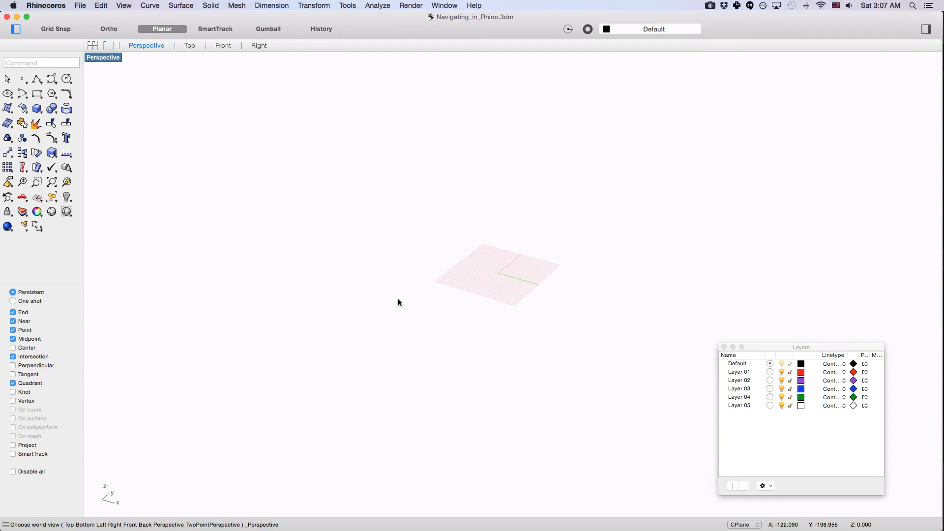
Step: Step through the orthographic views again, including Top and Front, and end in the Perspective view
{"action": "type", "text": "top"}
{"action": "key", "text": "Return"}
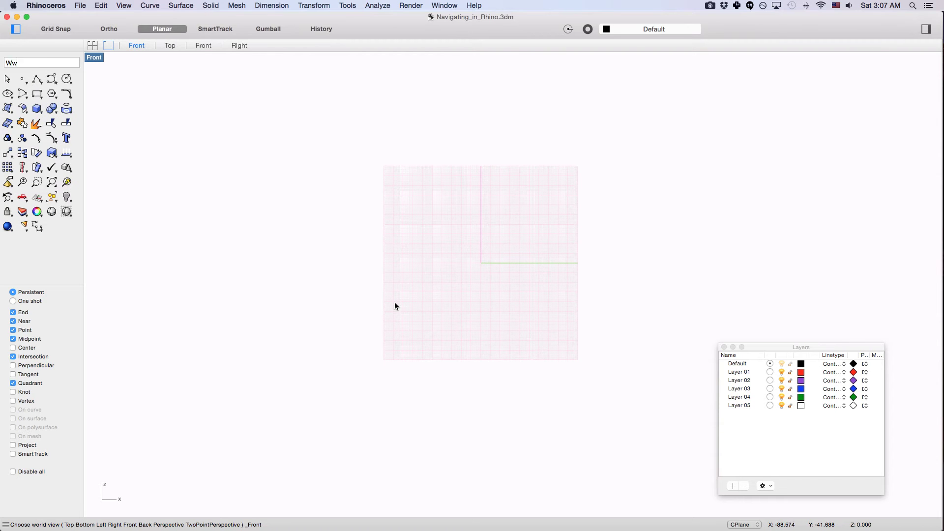
{"action": "type", "text": "right"}
{"action": "key", "text": "Return"}
{"action": "type", "text": "pe"}
{"action": "key", "text": "Return"}
Step: Set the Perspective viewport's construction plane to World Bottom
{"action": "type", "text": "re"}
{"action": "key", "text": "Return"}
{"action": "scroll", "coordinate": [423, 299], "scroll_direction": "up", "scroll_amount": 5}
{"action": "right_click_drag", "start_coordinate": [514, 243], "coordinate": [411, 295], "text": "shift"}
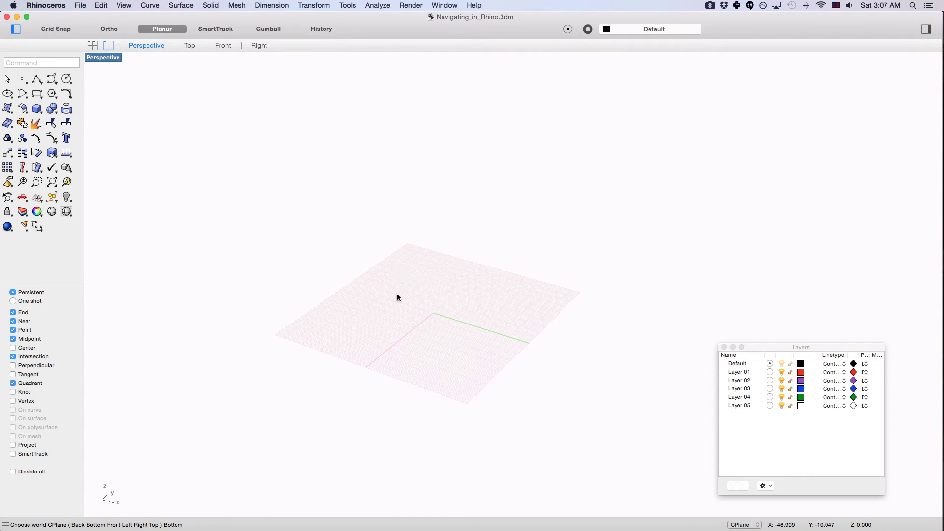
Step: Run SetView with the World coordinate system and the Front view
{"action": "type", "text": "SetView"}
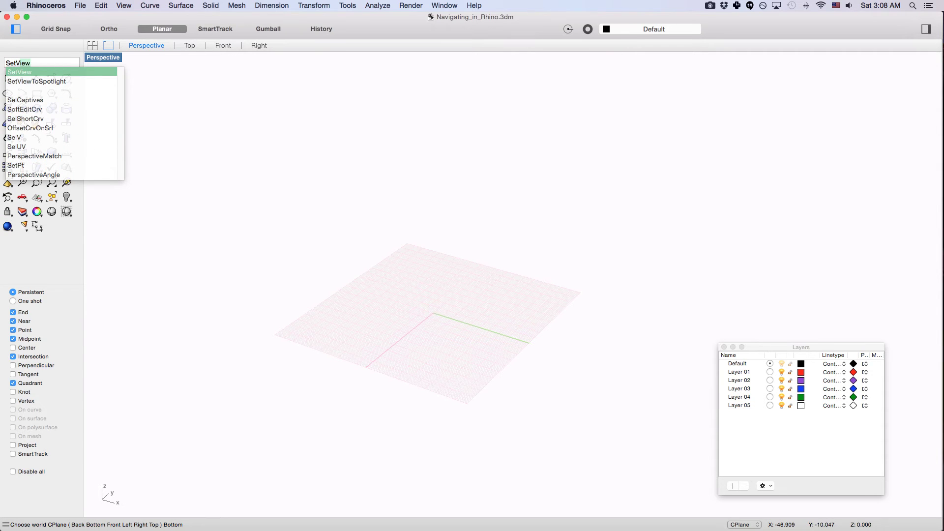
{"action": "key", "text": "Return"}
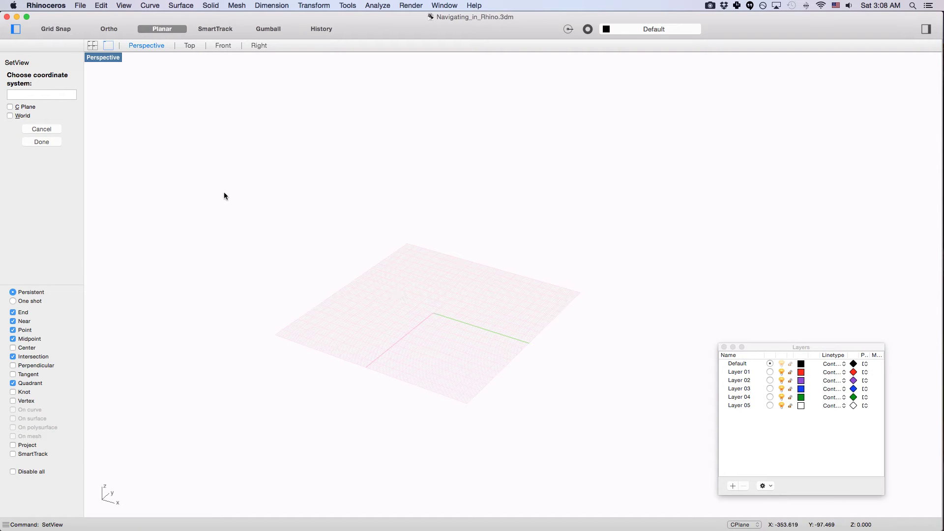
{"action": "type", "text": "w"}
{"action": "key", "text": "Return"}
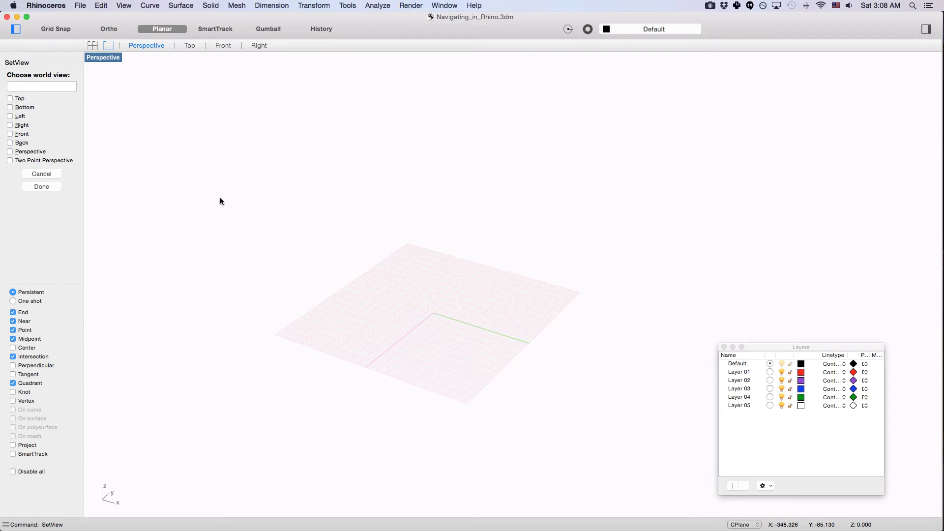
{"action": "type", "text": "f"}
{"action": "key", "text": "Return"}
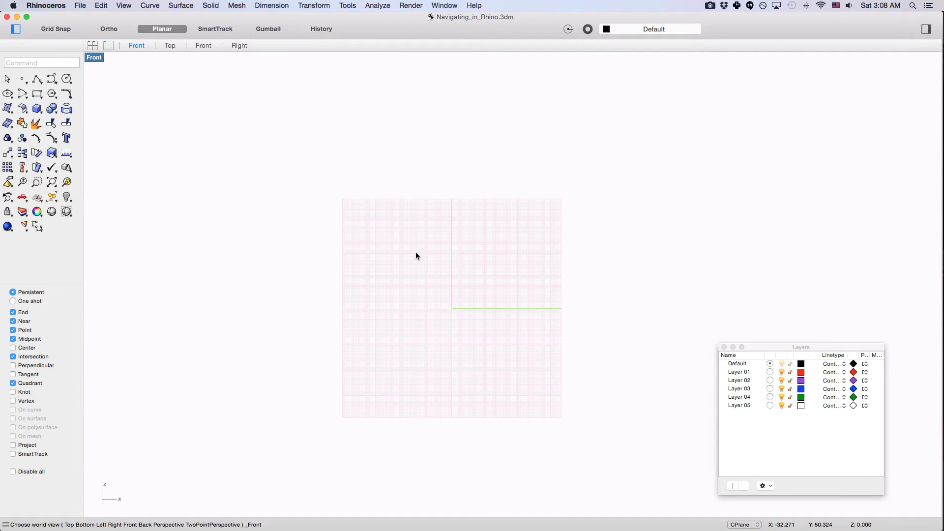
Step: Open the command alias preferences and examine the alias and macro assigned to the Perspective view
{"action": "left_click", "coordinate": [44, 5]}
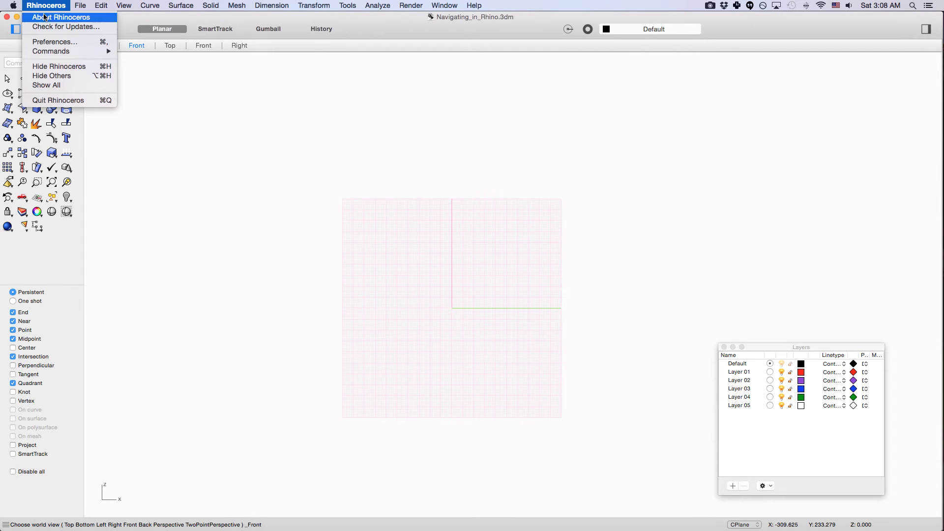
{"action": "left_click", "coordinate": [55, 42]}
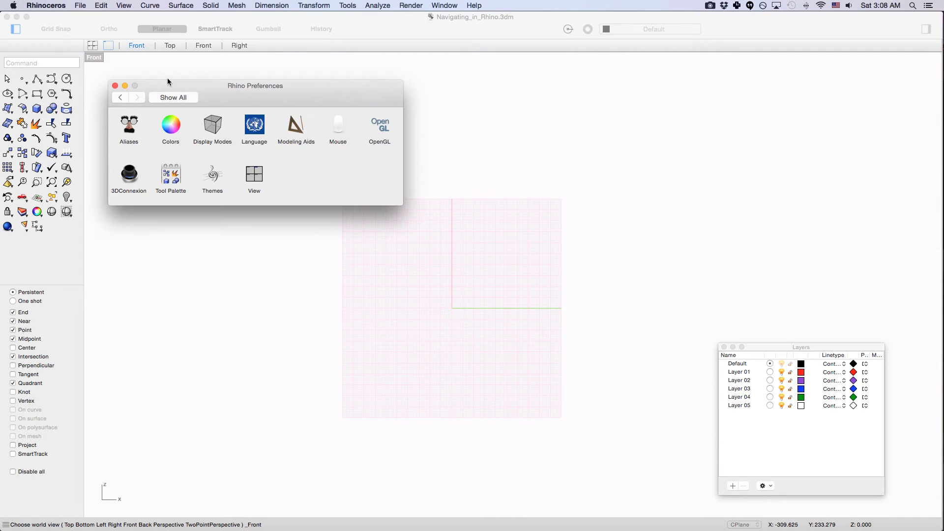
{"action": "left_click", "coordinate": [130, 129]}
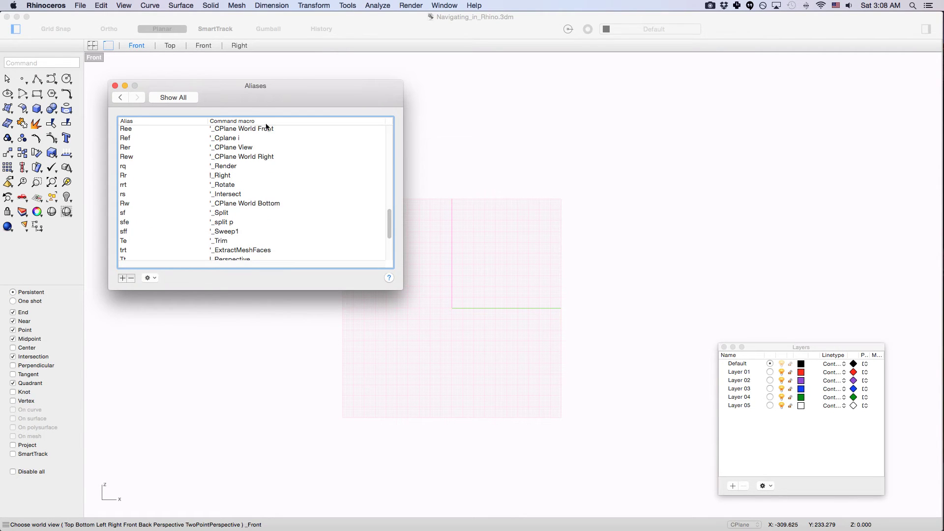
{"action": "left_click_drag", "start_coordinate": [388, 223], "coordinate": [387, 232]}
{"action": "left_click", "coordinate": [222, 211]}
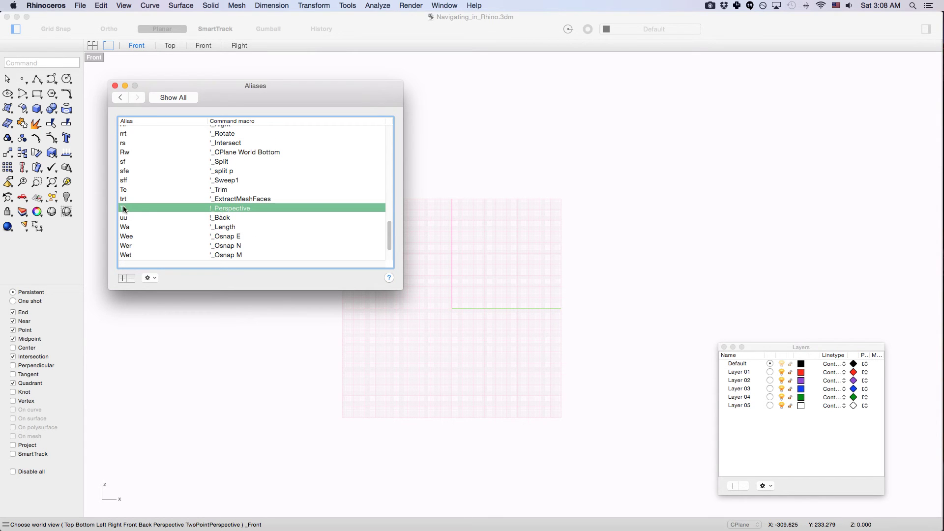
{"action": "left_click", "coordinate": [248, 208]}
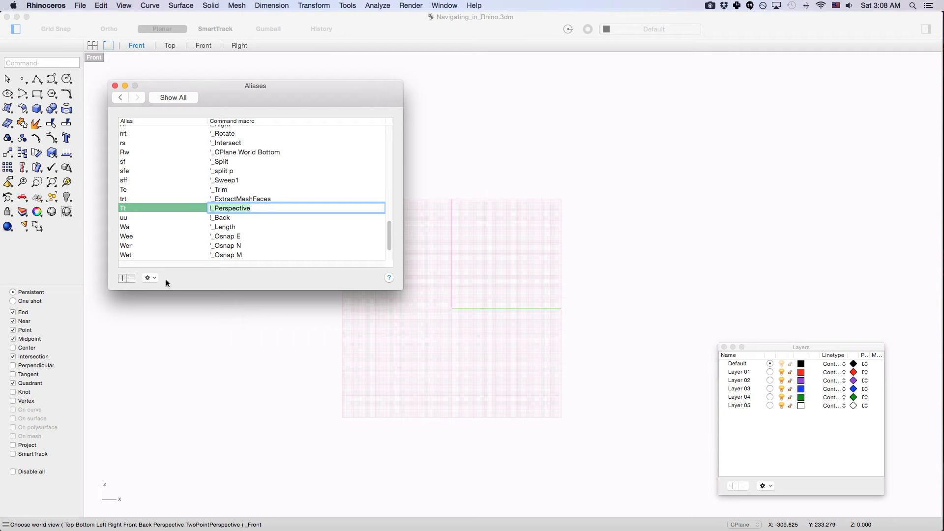
{"action": "left_click", "coordinate": [150, 278]}
{"action": "left_click", "coordinate": [245, 281]}
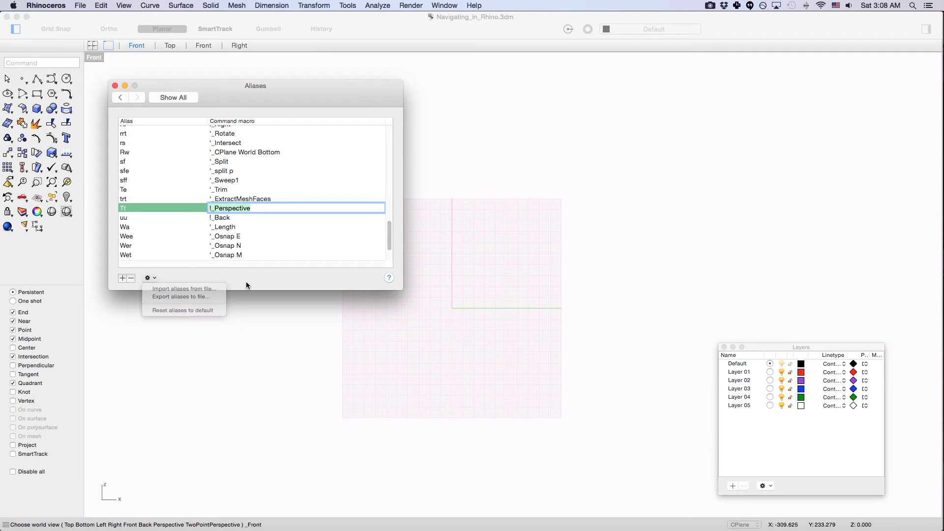
{"action": "left_click", "coordinate": [224, 198]}
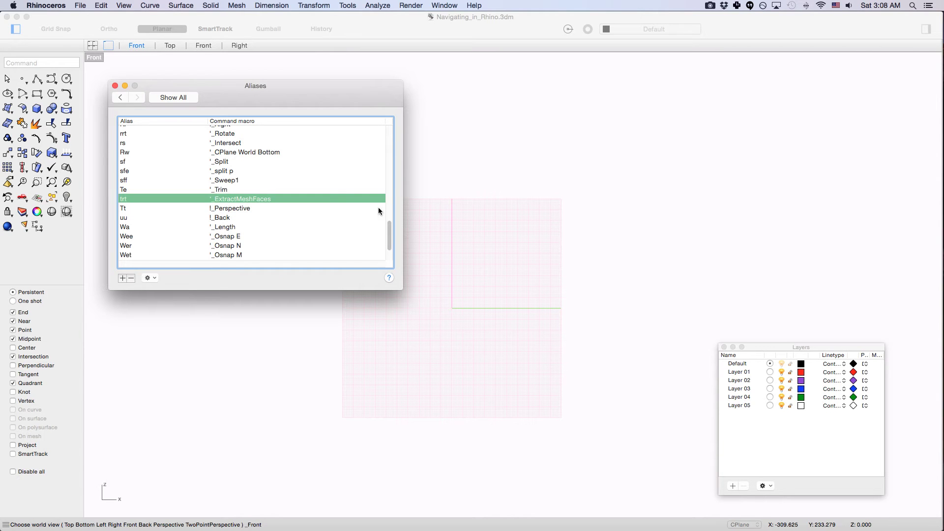
Step: Review the aliases for the Top, Right and Front views, and close the preferences
{"action": "left_click_drag", "start_coordinate": [390, 237], "coordinate": [389, 250]}
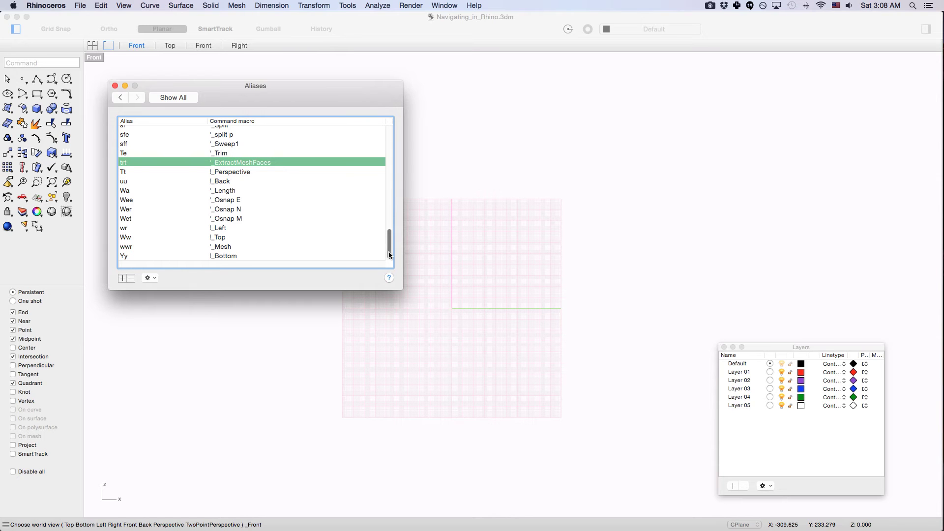
{"action": "left_click", "coordinate": [225, 239]}
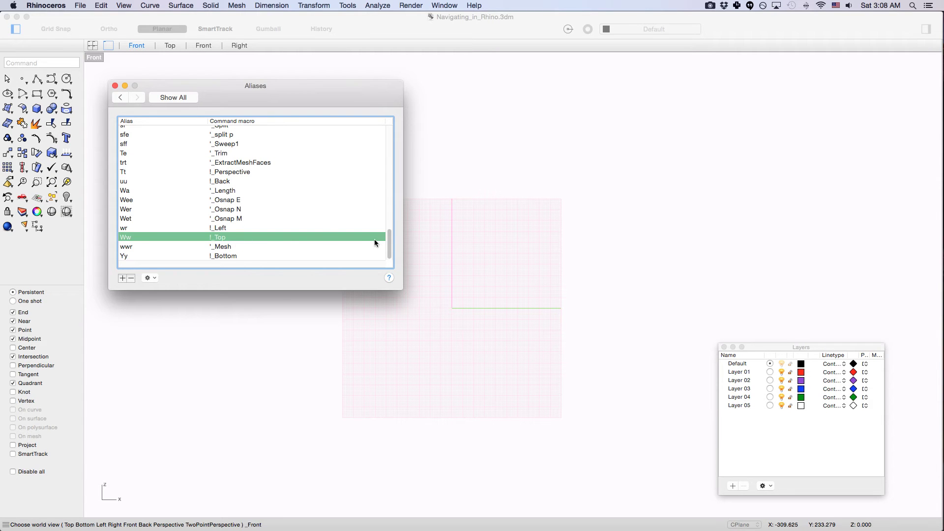
{"action": "scroll", "coordinate": [390, 238], "scroll_direction": "up", "scroll_amount": 2}
{"action": "left_click_drag", "start_coordinate": [391, 236], "coordinate": [393, 225]}
{"action": "left_click", "coordinate": [240, 149]}
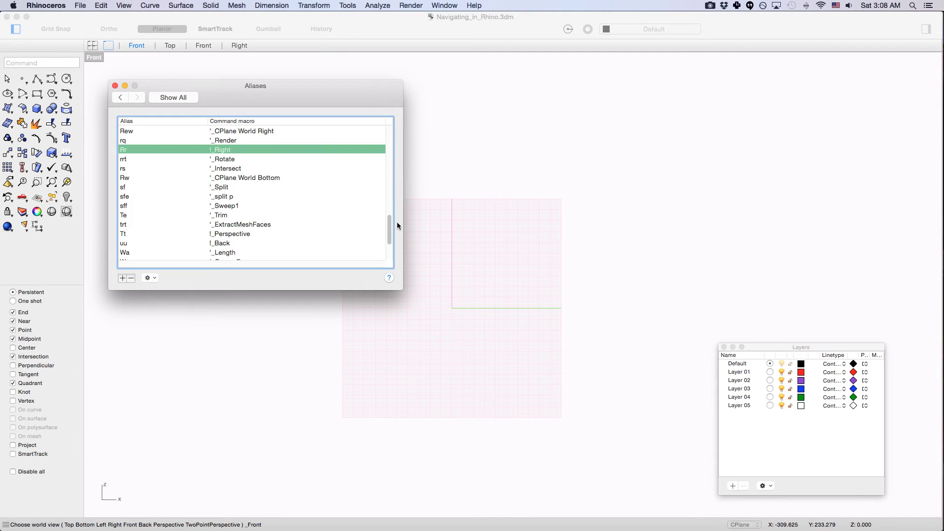
{"action": "left_click_drag", "start_coordinate": [389, 233], "coordinate": [398, 165]}
{"action": "left_click", "coordinate": [301, 159]}
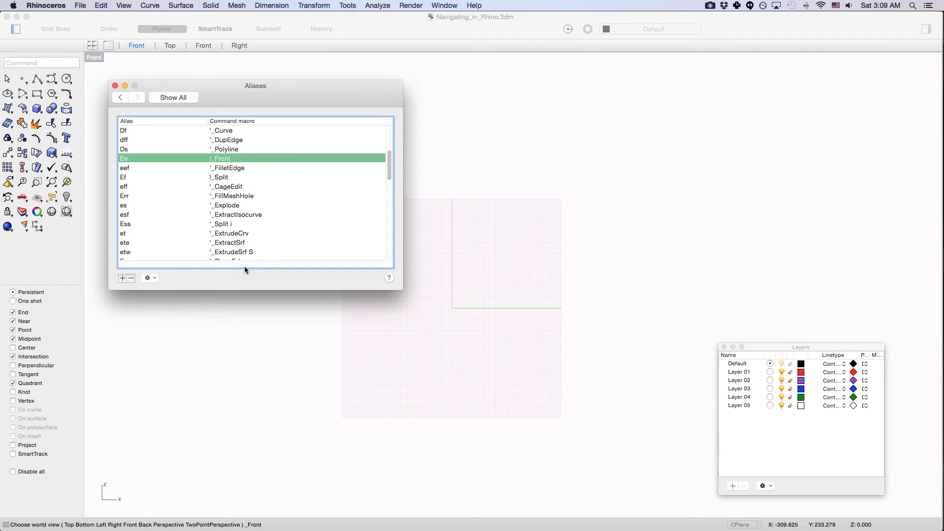
{"action": "left_click", "coordinate": [114, 86]}
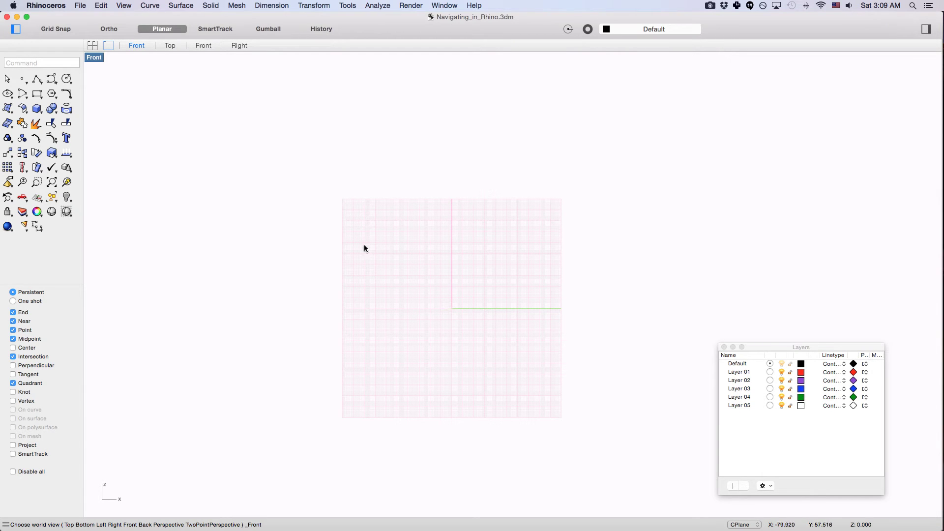
Step: Alternate between the Front and Perspective views and set the construction plane to World Bottom in Perspective
{"action": "type", "text": "pp"}
{"action": "key", "text": "Return"}
{"action": "right_click_drag", "start_coordinate": [443, 259], "coordinate": [479, 262]}
{"action": "key", "text": "ctrl+F2"}
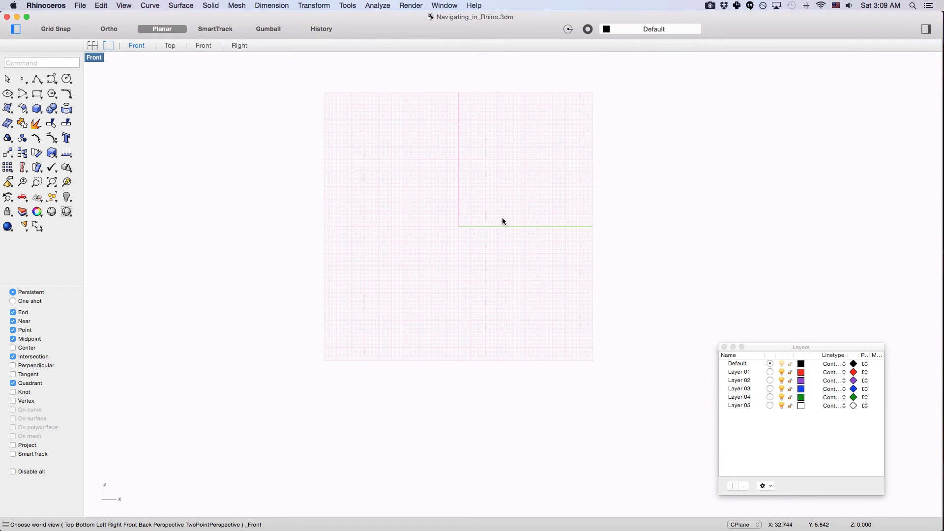
{"action": "type", "text": "T"}
{"action": "key", "text": "ctrl+F4"}
{"action": "right_click_drag", "start_coordinate": [494, 226], "coordinate": [399, 215]}
{"action": "type", "text": "rw"}
{"action": "key", "text": "Return"}
Step: Run CPlane and set the Perspective viewport's construction plane to World Front
{"action": "type", "text": "cp"}
{"action": "key", "text": "Return"}
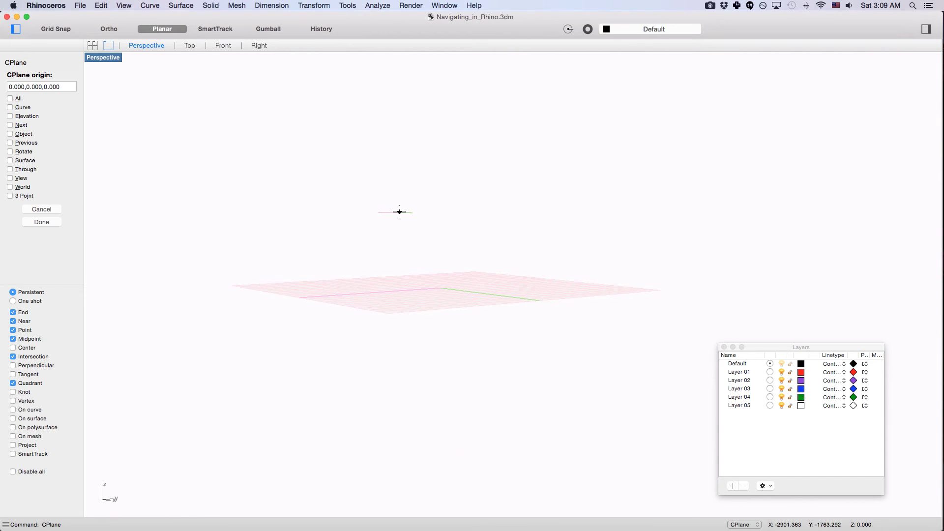
{"action": "type", "text": "w"}
{"action": "key", "text": "Return"}
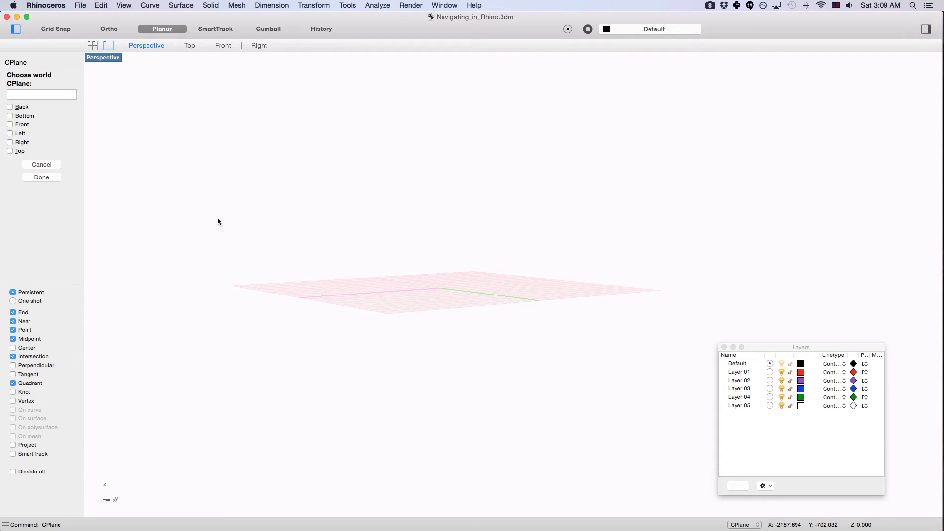
{"action": "type", "text": "f"}
{"action": "key", "text": "Return"}
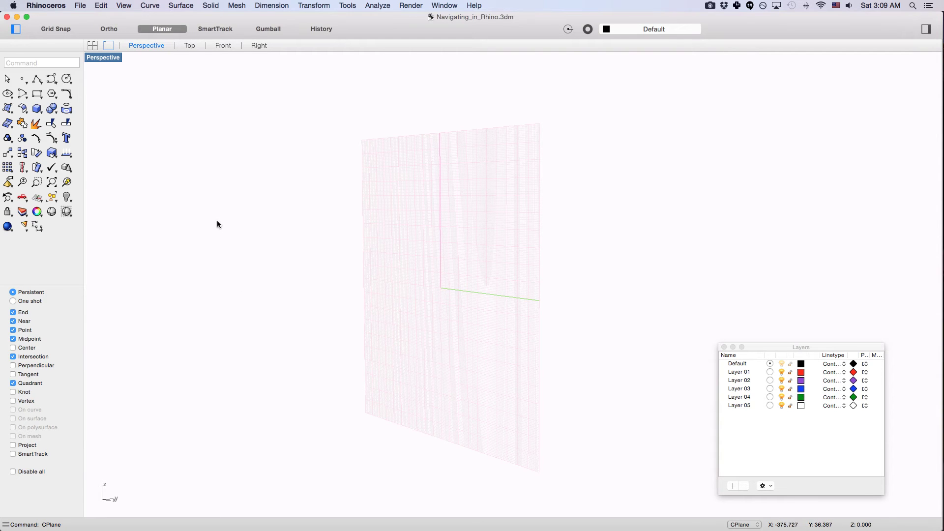
Step: Inspect the vertical construction plane, switching to the Front view and back to Perspective
{"action": "right_click_drag", "start_coordinate": [406, 246], "coordinate": [444, 240]}
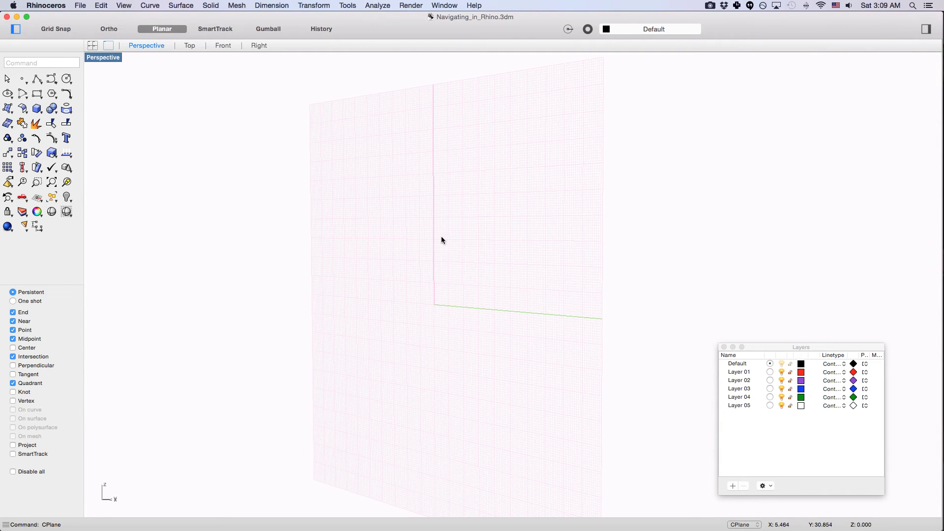
{"action": "key", "text": "super+2"}
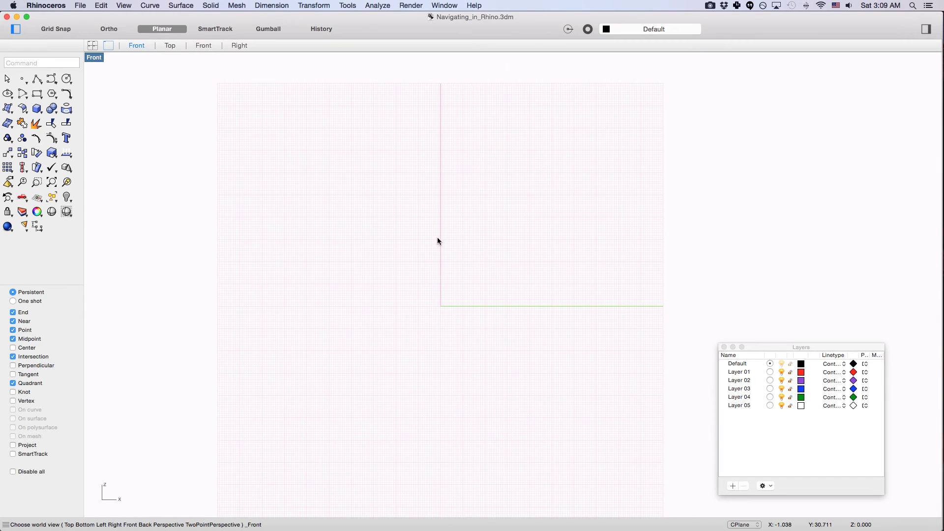
{"action": "key", "text": "super+4"}
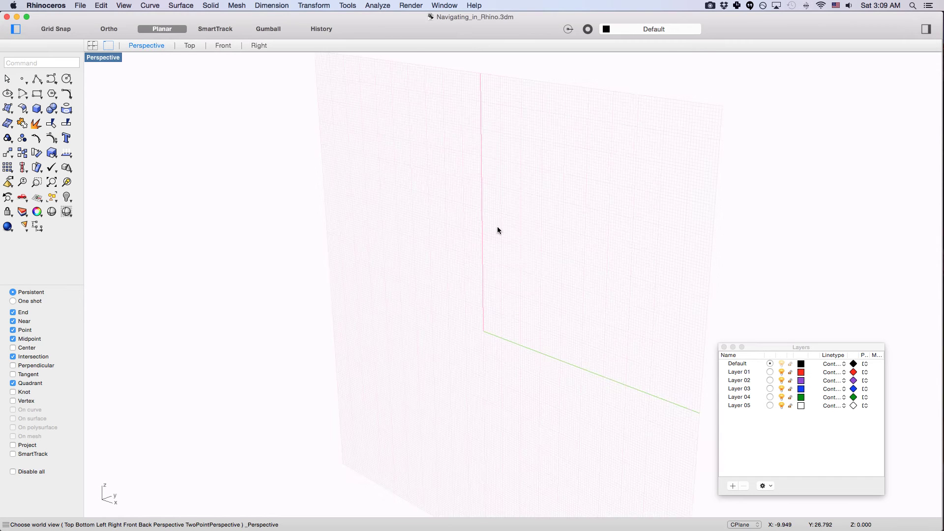
{"action": "mouse_move", "coordinate": [401, 273]}
{"action": "right_mouse_down"}
{"action": "mouse_move", "coordinate": [377, 251]}
{"action": "mouse_move", "coordinate": [375, 225]}
{"action": "mouse_move", "coordinate": [393, 265]}
{"action": "mouse_move", "coordinate": [424, 254]}
{"action": "mouse_move", "coordinate": [429, 225]}
{"action": "mouse_move", "coordinate": [467, 238]}
{"action": "mouse_move", "coordinate": [442, 244]}
{"action": "mouse_move", "coordinate": [438, 233]}
{"action": "mouse_move", "coordinate": [394, 249]}
{"action": "mouse_move", "coordinate": [383, 266]}
{"action": "mouse_move", "coordinate": [399, 264]}
{"action": "mouse_move", "coordinate": [390, 257]}
{"action": "mouse_move", "coordinate": [381, 272]}
{"action": "mouse_move", "coordinate": [409, 230]}
{"action": "mouse_move", "coordinate": [393, 287]}
{"action": "mouse_move", "coordinate": [417, 269]}
{"action": "mouse_move", "coordinate": [392, 287]}
{"action": "right_mouse_up"}
Step: Return the construction plane in the Perspective viewport to World Bottom
{"action": "scroll", "coordinate": [438, 232], "scroll_direction": "down", "scroll_amount": 5}
{"action": "scroll", "coordinate": [382, 266], "scroll_direction": "down", "scroll_amount": 5}
{"action": "scroll", "coordinate": [388, 264], "scroll_direction": "down", "scroll_amount": 6}
{"action": "key", "text": "F6"}
{"action": "scroll", "coordinate": [409, 229], "scroll_direction": "up", "scroll_amount": 5}
{"action": "scroll", "coordinate": [402, 282], "scroll_direction": "down", "scroll_amount": 4}
Step: Run CPlane and set the Perspective viewport's construction plane to World Front
{"action": "type", "text": "CPlane"}
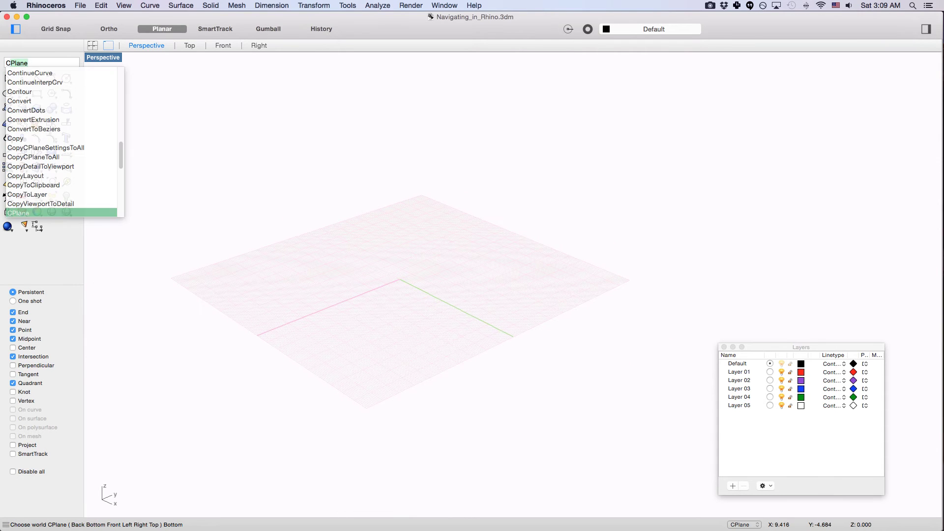
{"action": "key", "text": "Return"}
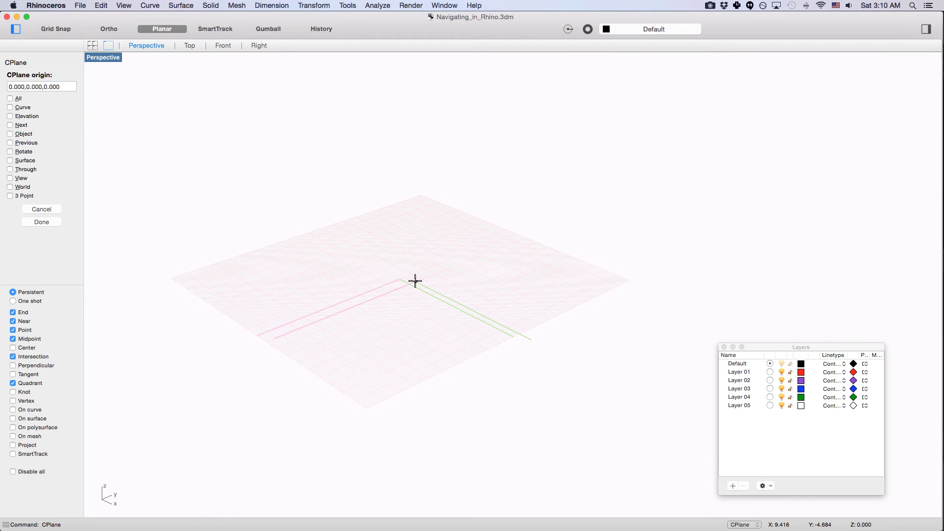
{"action": "type", "text": "w"}
{"action": "key", "text": "Return"}
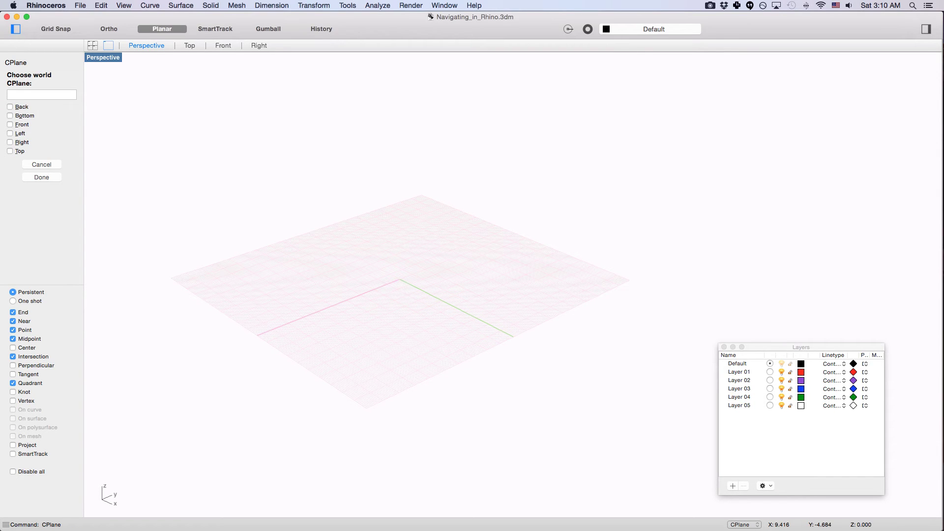
{"action": "type", "text": "f"}
{"action": "key", "text": "Return"}
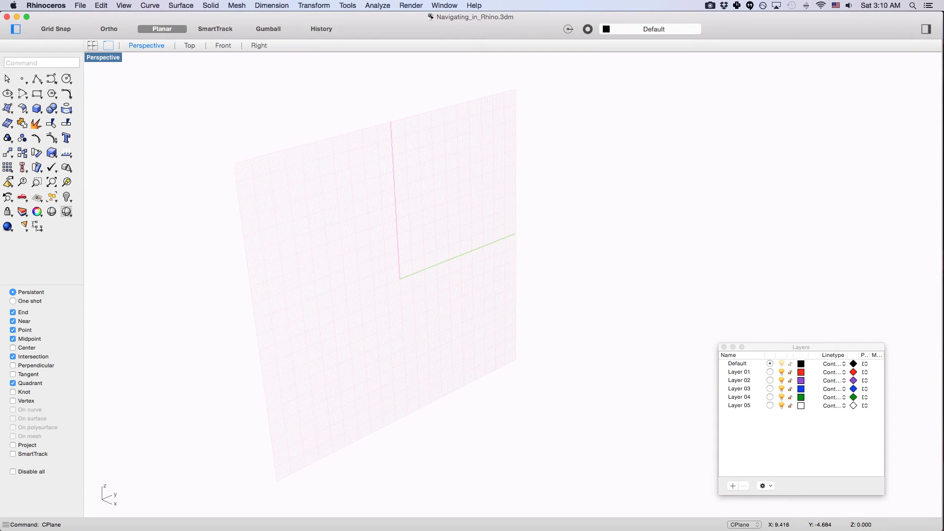
Step: Cycle the construction plane using command aliases and return it to World Bottom in the Perspective viewport
{"action": "type", "text": "View"}
{"action": "key", "text": "Escape"}
{"action": "type", "text": "fcp"}
{"action": "key", "text": "Return"}
{"action": "type", "text": "rcp"}
{"action": "key", "text": "Return"}
{"action": "type", "text": "b"}
{"action": "key", "text": "Return"}
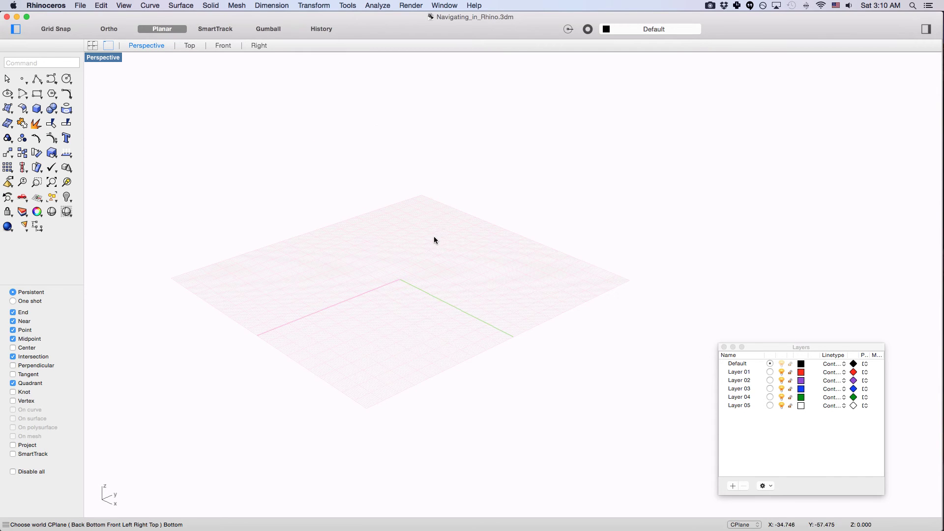
Step: Review the alias preferences for the CPlane World Front, World Right and World Bottom macros, and close the preferences
{"action": "left_click", "coordinate": [58, 6]}
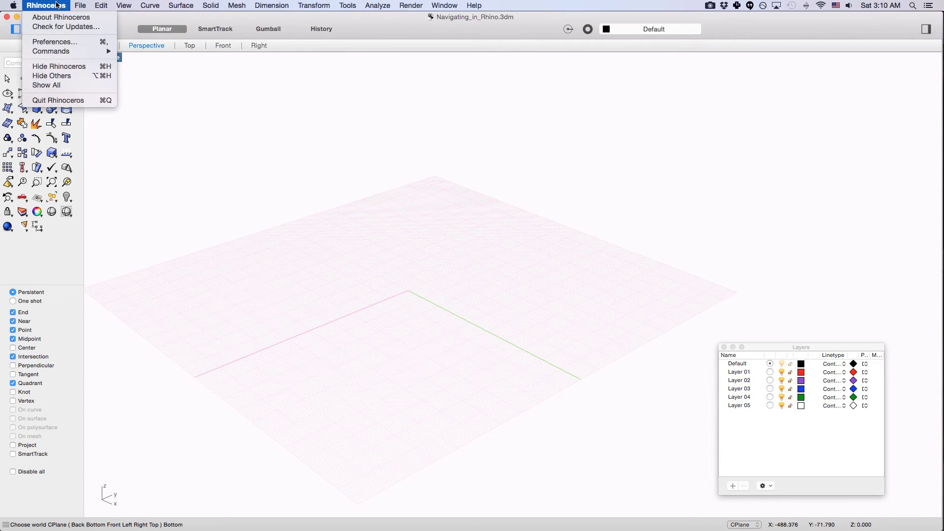
{"action": "left_click", "coordinate": [60, 43]}
{"action": "left_click", "coordinate": [129, 126]}
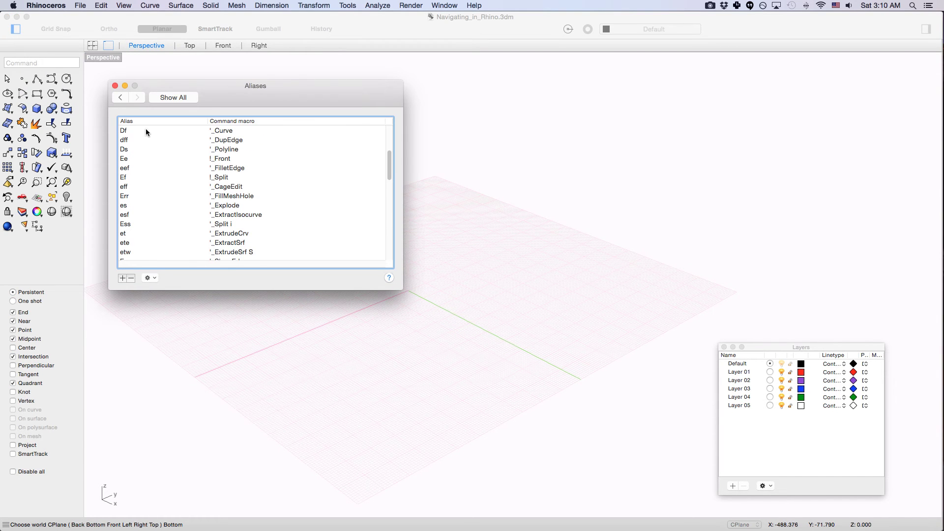
{"action": "left_click_drag", "start_coordinate": [390, 167], "coordinate": [391, 215]}
{"action": "left_click", "coordinate": [254, 173]}
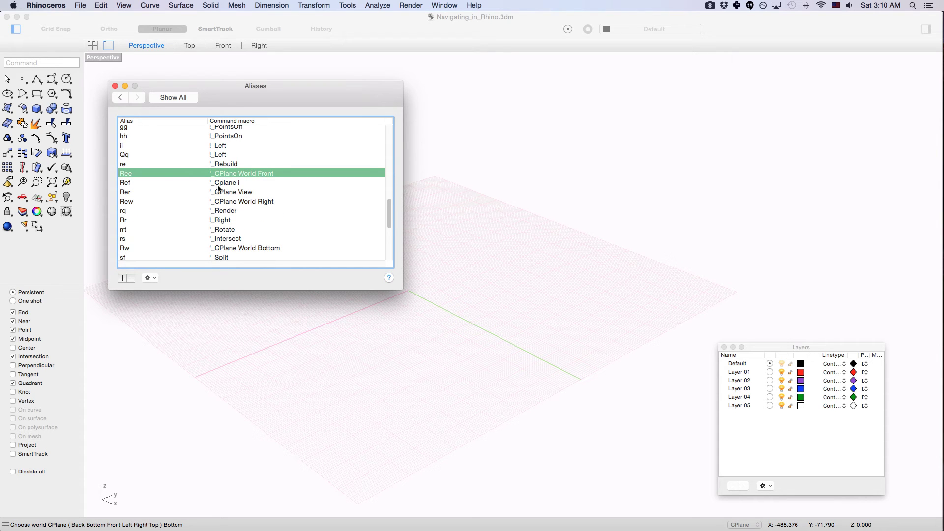
{"action": "left_click", "coordinate": [238, 202]}
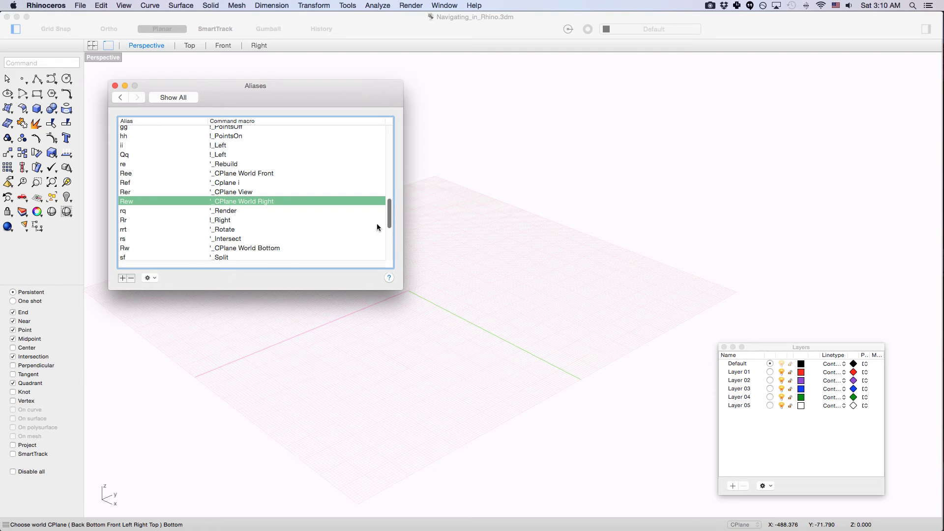
{"action": "left_click", "coordinate": [280, 248]}
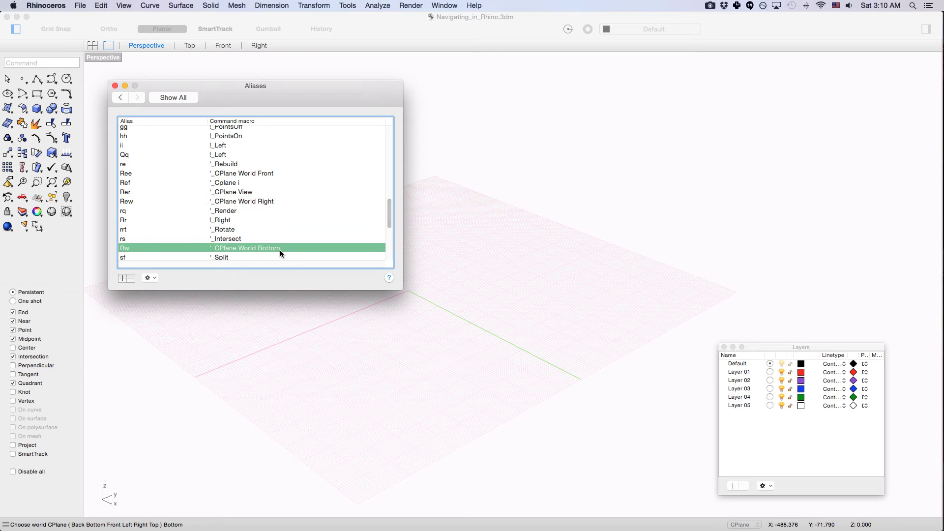
{"action": "left_click", "coordinate": [115, 86]}
Step: Try to show any hidden objects in the Perspective viewport with the Show command
{"action": "scroll", "coordinate": [418, 260], "scroll_direction": "down", "scroll_amount": 2}
{"action": "scroll", "coordinate": [425, 259], "scroll_direction": "up", "scroll_amount": 2}
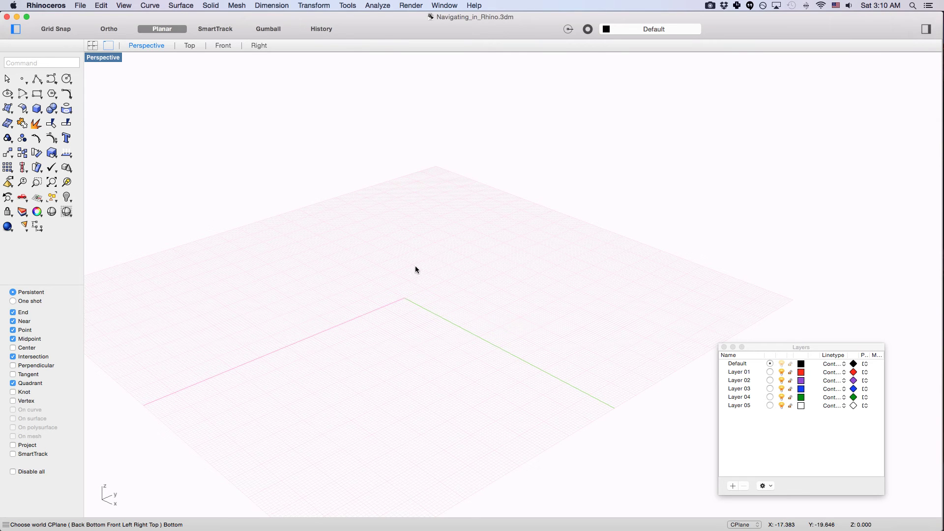
{"action": "type", "text": "Show"}
{"action": "key", "text": "Return"}
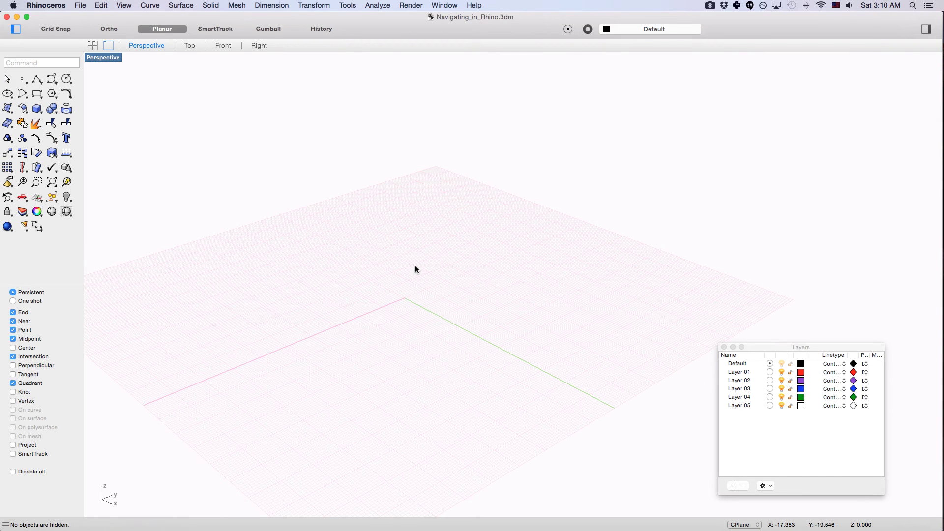
{"action": "scroll", "coordinate": [507, 223], "scroll_direction": "down", "scroll_amount": 10}
{"action": "scroll", "coordinate": [489, 228], "scroll_direction": "up", "scroll_amount": 2}
{"action": "right_click_drag", "start_coordinate": [489, 228], "coordinate": [482, 263]}
{"action": "scroll", "coordinate": [486, 237], "scroll_direction": "up", "scroll_amount": 2}
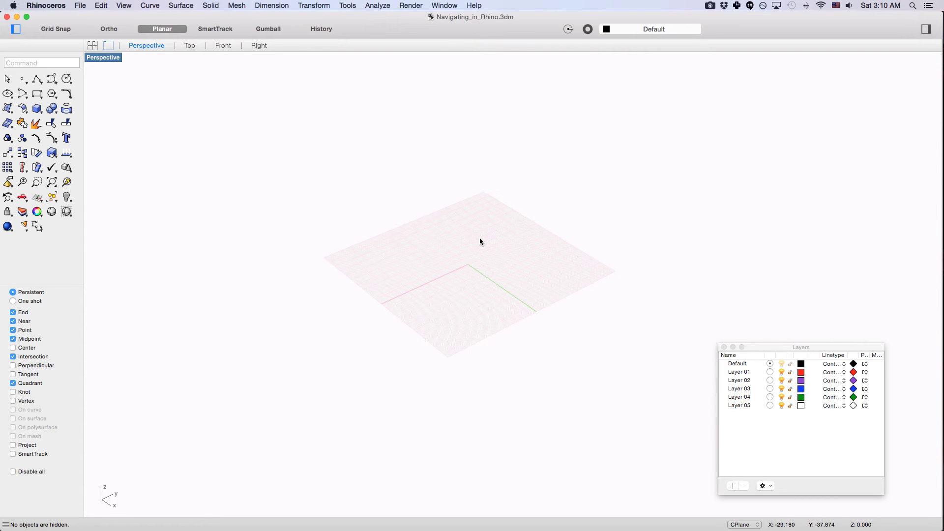
{"action": "right_click_drag", "start_coordinate": [383, 254], "coordinate": [402, 242]}
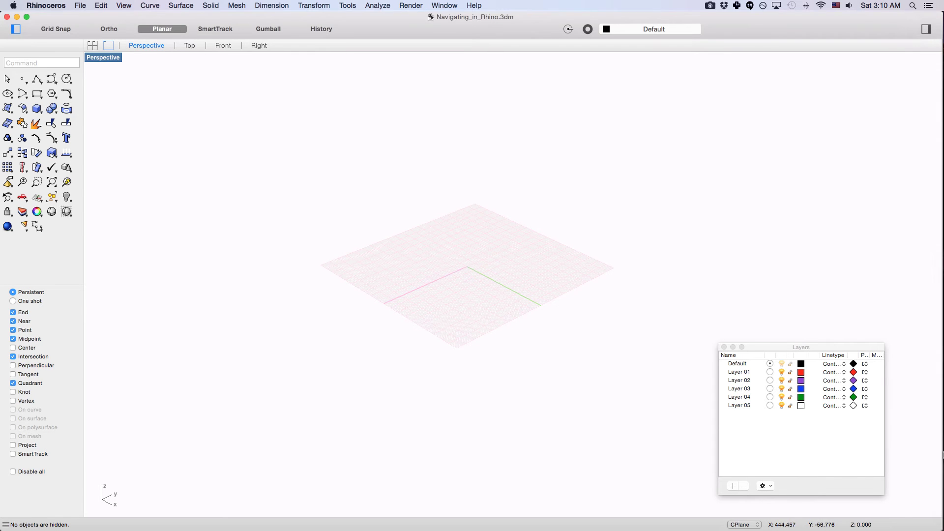
Step: Switch to the BryonLars1b.3dm document, copy several of its parts to the clipboard, and minimize that document
{"action": "mouse_move", "coordinate": [927, 445]}
{"action": "left_click", "coordinate": [925, 475]}
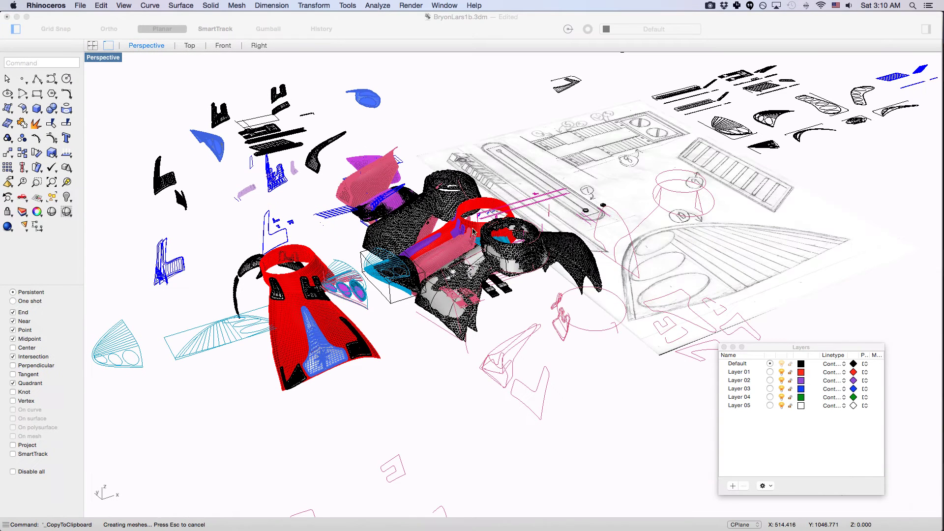
{"action": "scroll", "coordinate": [264, 157], "scroll_direction": "down", "scroll_amount": 3}
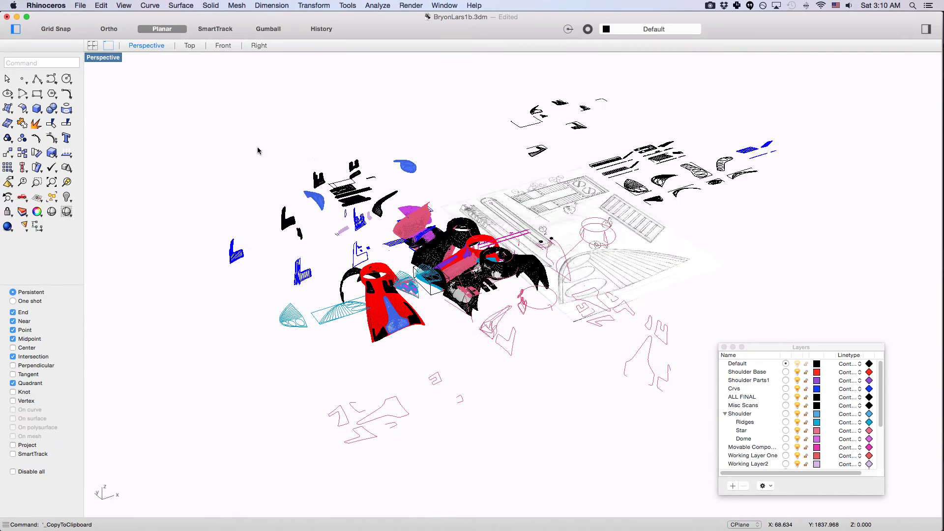
{"action": "scroll", "coordinate": [412, 175], "scroll_direction": "up", "scroll_amount": 5}
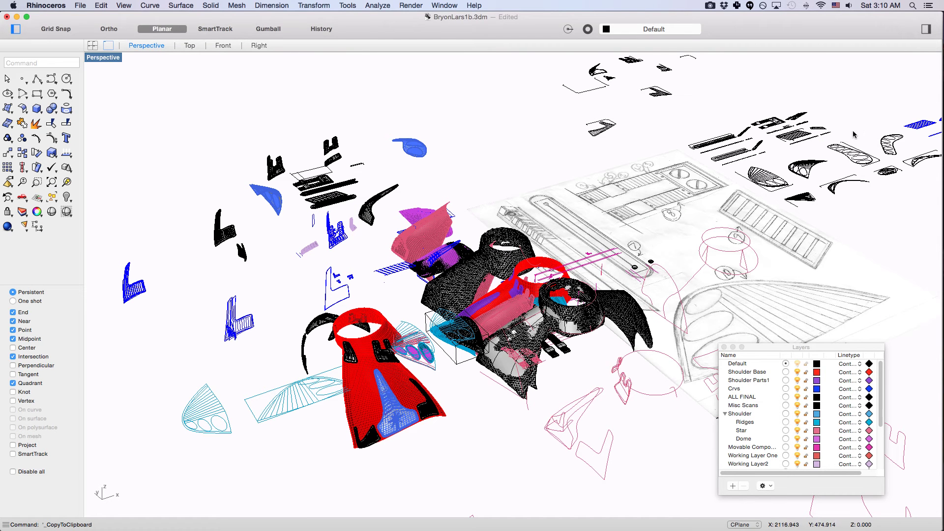
{"action": "left_click", "coordinate": [855, 150]}
{"action": "key", "text": "super+c"}
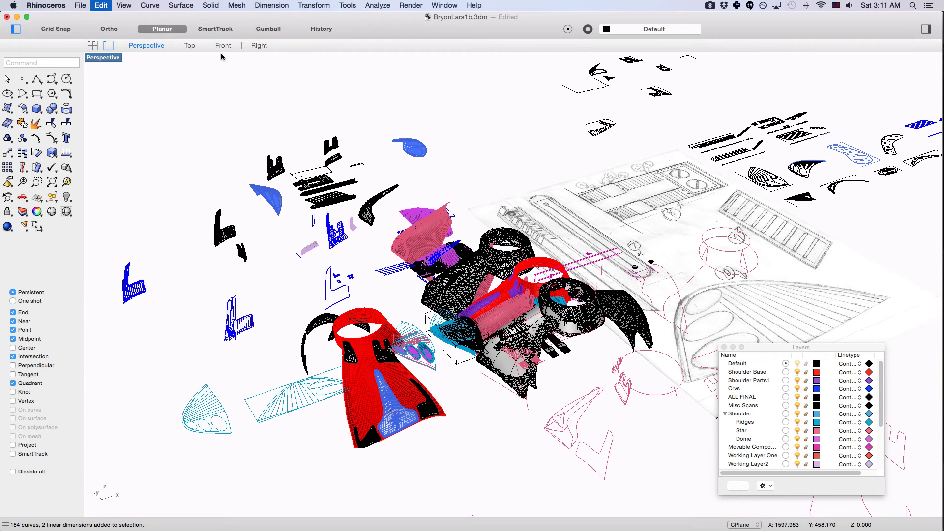
{"action": "left_click", "coordinate": [18, 19]}
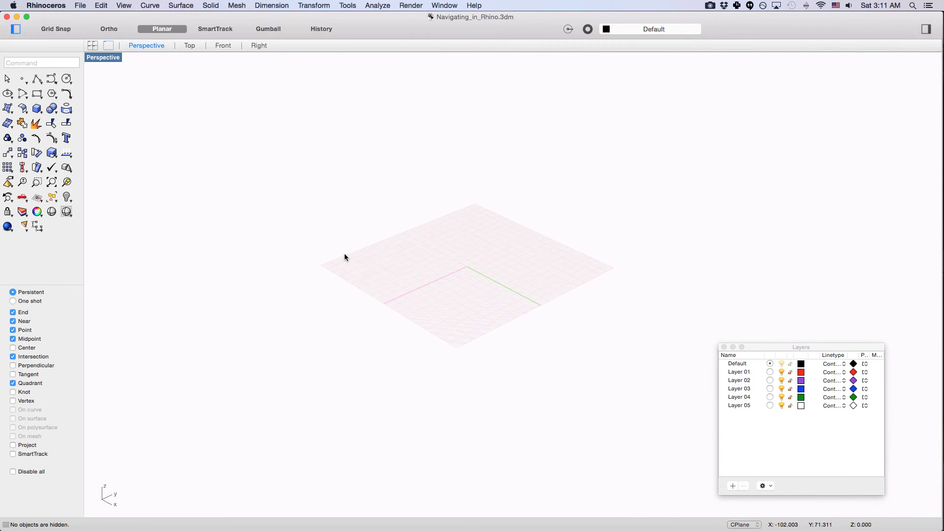
Step: Paste the copied parts into Navigating_in_Rhino.3dm and bring the horn-shaped part with the star into close view
{"action": "key", "text": "super+v"}
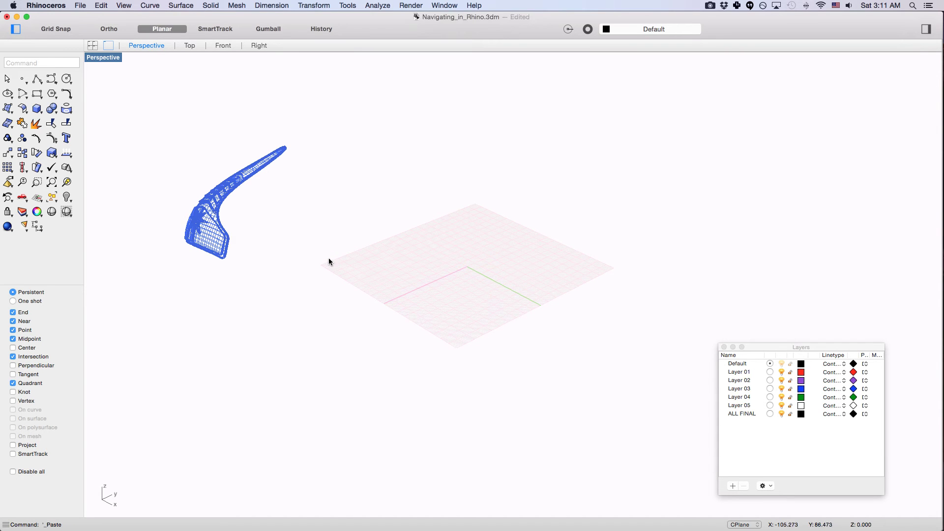
{"action": "scroll", "coordinate": [382, 222], "scroll_direction": "down", "scroll_amount": 5}
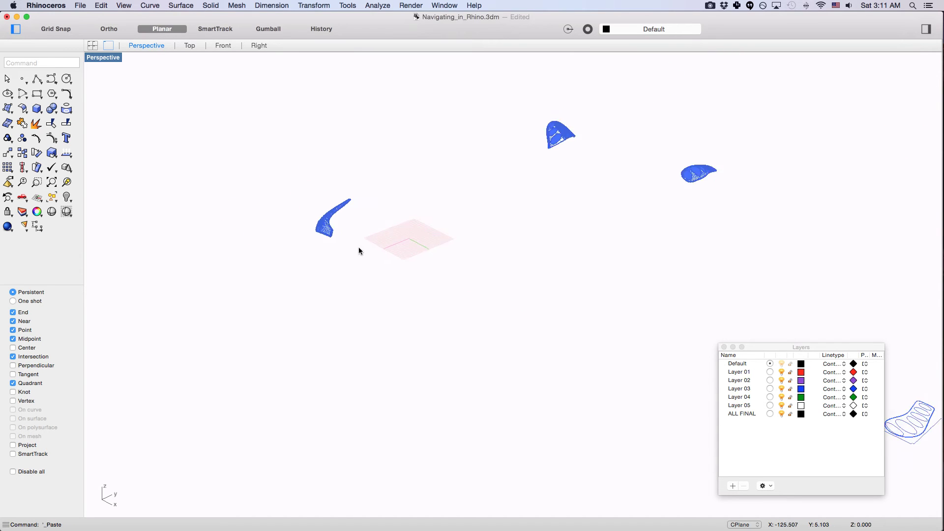
{"action": "right_click_drag", "start_coordinate": [402, 251], "coordinate": [422, 246]}
{"action": "scroll", "coordinate": [386, 274], "scroll_direction": "down", "scroll_amount": 4}
{"action": "right_click_drag", "start_coordinate": [386, 274], "coordinate": [411, 247]}
{"action": "scroll", "coordinate": [323, 296], "scroll_direction": "up", "scroll_amount": 10}
{"action": "right_click_drag", "start_coordinate": [323, 296], "coordinate": [424, 248]}
{"action": "scroll", "coordinate": [452, 259], "scroll_direction": "up", "scroll_amount": 3}
{"action": "scroll", "coordinate": [424, 248], "scroll_direction": "up", "scroll_amount": 10}
{"action": "scroll", "coordinate": [488, 214], "scroll_direction": "down", "scroll_amount": 10}
{"action": "right_click_drag", "start_coordinate": [484, 228], "coordinate": [364, 240]}
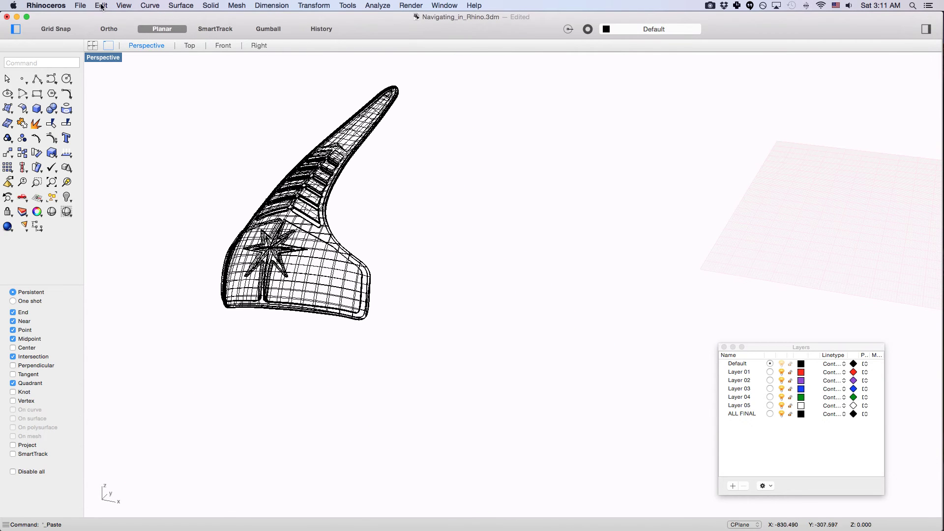
Step: Set the Perspective viewport to Shaded display mode and view the horn-shaped part from both sides
{"action": "left_click", "coordinate": [125, 7]}
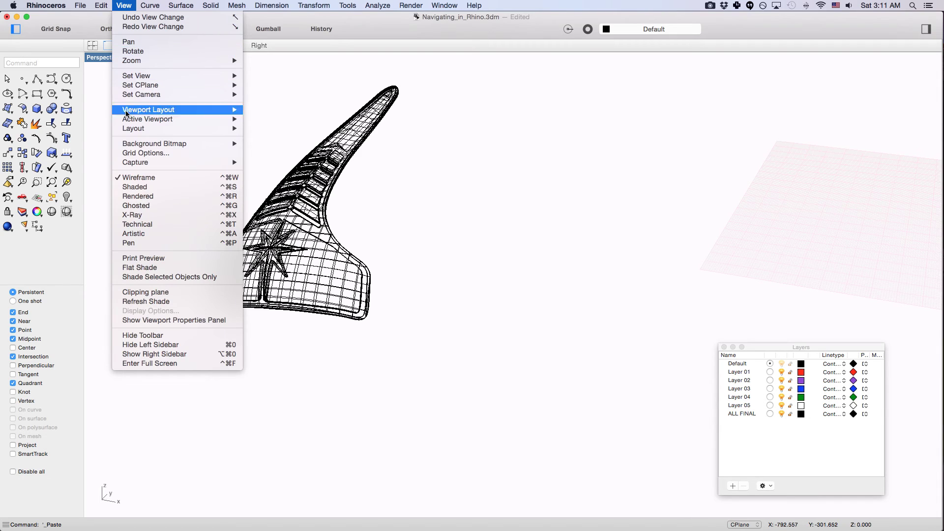
{"action": "left_click", "coordinate": [140, 188]}
{"action": "scroll", "coordinate": [259, 199], "scroll_direction": "up", "scroll_amount": 10}
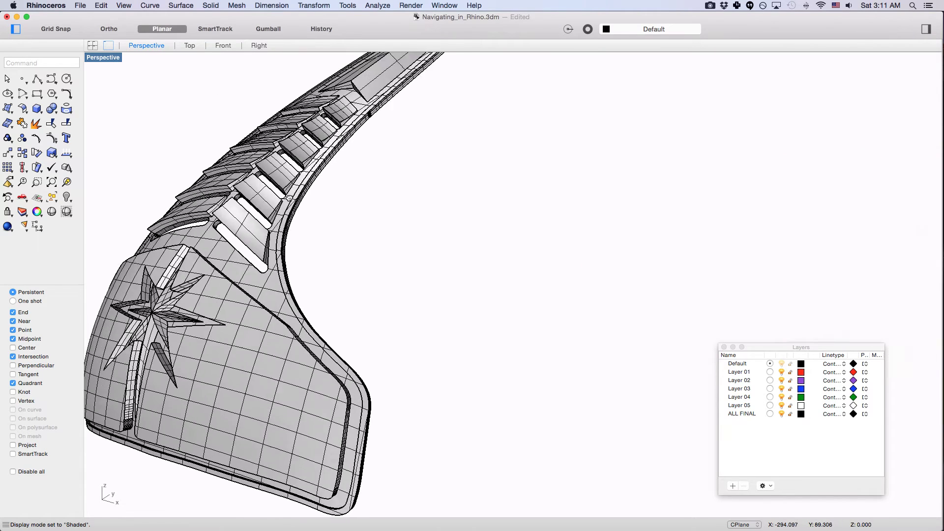
{"action": "scroll", "coordinate": [284, 189], "scroll_direction": "down", "scroll_amount": 5}
{"action": "right_click_drag", "start_coordinate": [310, 213], "coordinate": [445, 230]}
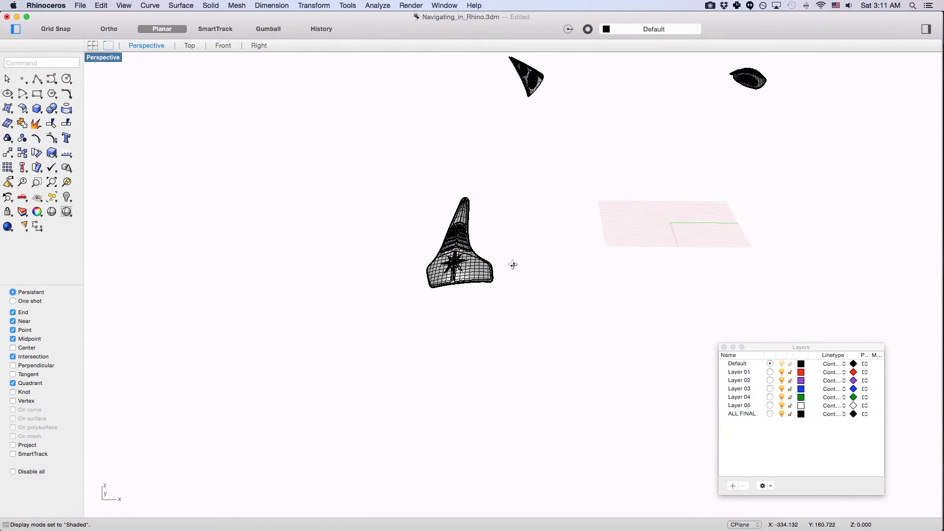
{"action": "right_click_drag", "start_coordinate": [516, 259], "coordinate": [443, 250]}
{"action": "right_click_drag", "start_coordinate": [595, 211], "coordinate": [458, 215], "text": "shift"}
{"action": "scroll", "coordinate": [458, 215], "scroll_direction": "up", "scroll_amount": 5}
{"action": "scroll", "coordinate": [366, 272], "scroll_direction": "up", "scroll_amount": 6}
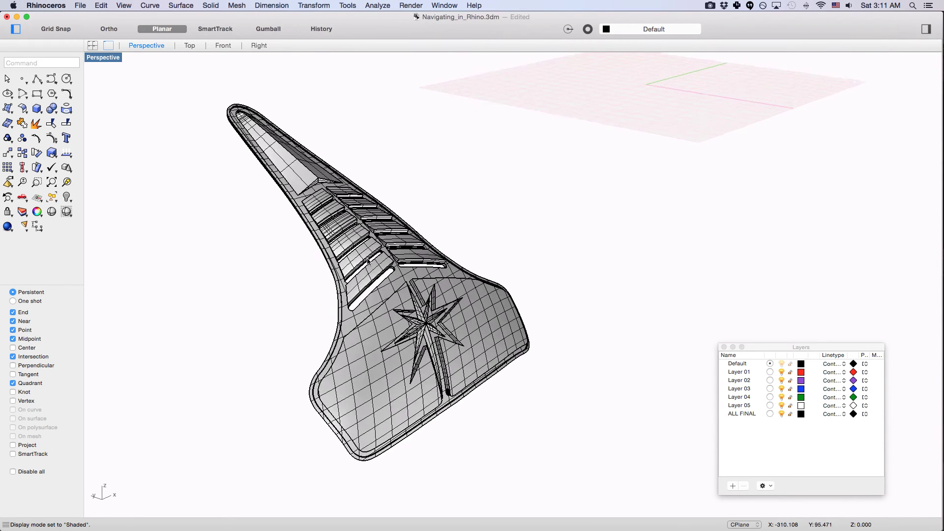
Step: Examine the shaded horn-shaped part by orbiting and zooming around it
{"action": "right_click_drag", "start_coordinate": [369, 268], "coordinate": [276, 268], "text": "shift"}
{"action": "scroll", "coordinate": [410, 230], "scroll_direction": "down", "scroll_amount": 4}
{"action": "right_click_drag", "start_coordinate": [423, 274], "coordinate": [240, 276]}
{"action": "right_click_drag", "start_coordinate": [285, 231], "coordinate": [287, 302], "text": "shift"}
{"action": "scroll", "coordinate": [287, 241], "scroll_direction": "up", "scroll_amount": 4}
{"action": "right_click_drag", "start_coordinate": [286, 301], "coordinate": [385, 225]}
{"action": "scroll", "coordinate": [270, 277], "scroll_direction": "down", "scroll_amount": 4}
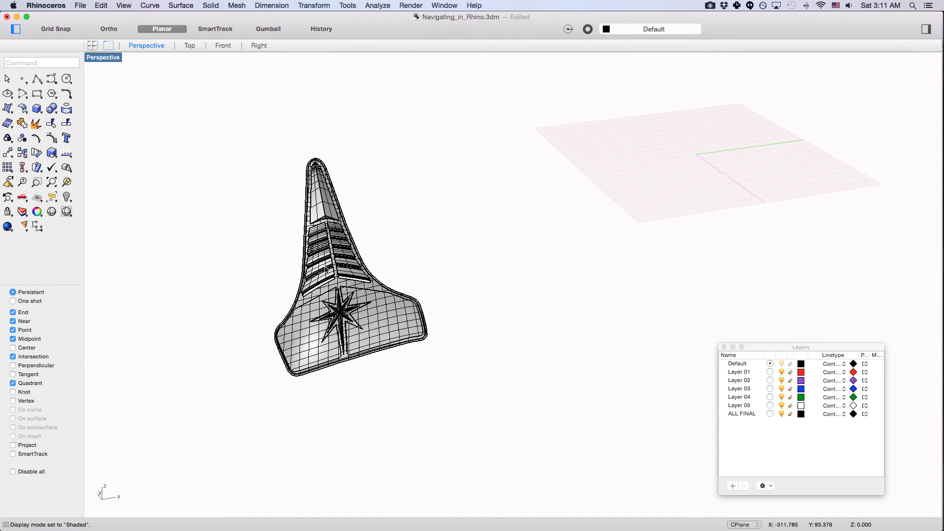
{"action": "right_click_drag", "start_coordinate": [330, 265], "coordinate": [459, 268]}
{"action": "scroll", "coordinate": [275, 226], "scroll_direction": "up", "scroll_amount": 8}
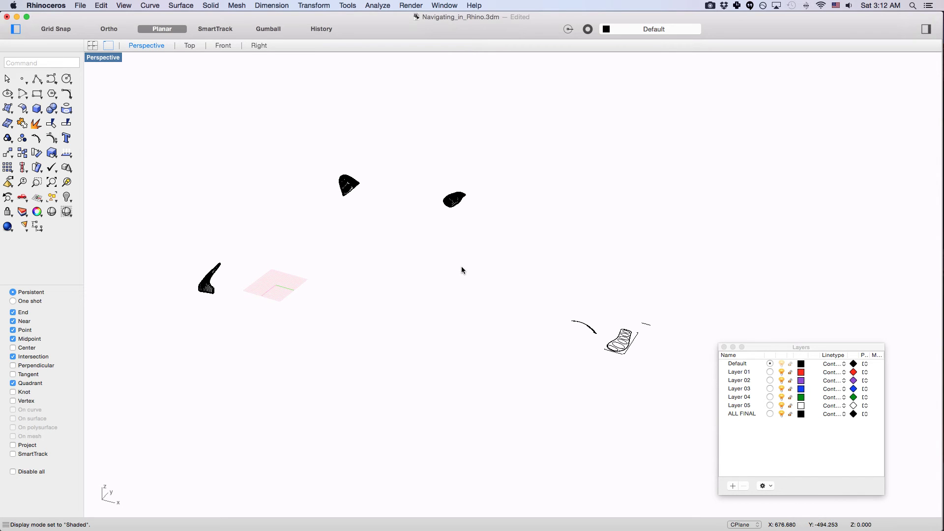
Step: Select every pasted object except the horn-shaped part and hide the selection
{"action": "mouse_move", "coordinate": [461, 270]}
{"action": "right_mouse_down"}
{"action": "mouse_move", "coordinate": [418, 258]}
{"action": "mouse_move", "coordinate": [454, 265]}
{"action": "right_mouse_up"}
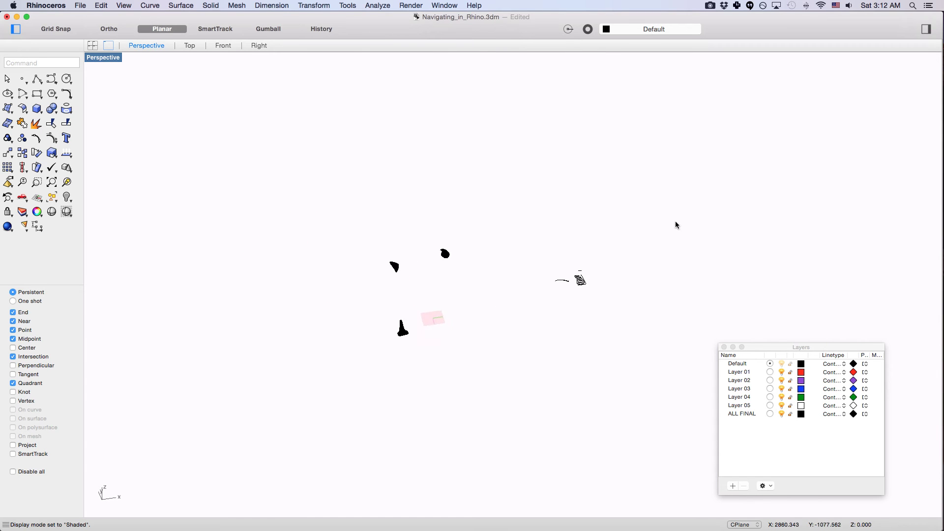
{"action": "left_click_drag", "start_coordinate": [375, 298], "coordinate": [371, 297]}
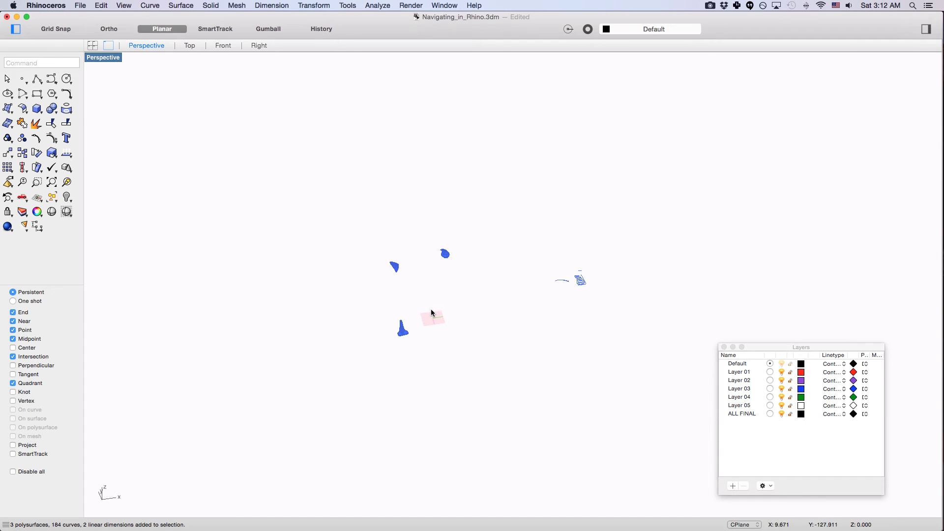
{"action": "left_click", "coordinate": [396, 335], "text": "super"}
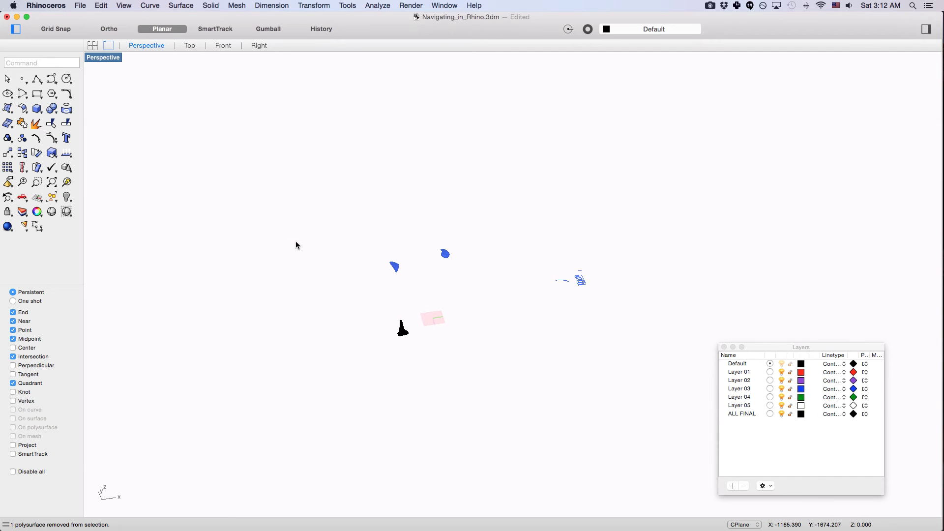
{"action": "type", "text": "hide"}
{"action": "key", "text": "Return"}
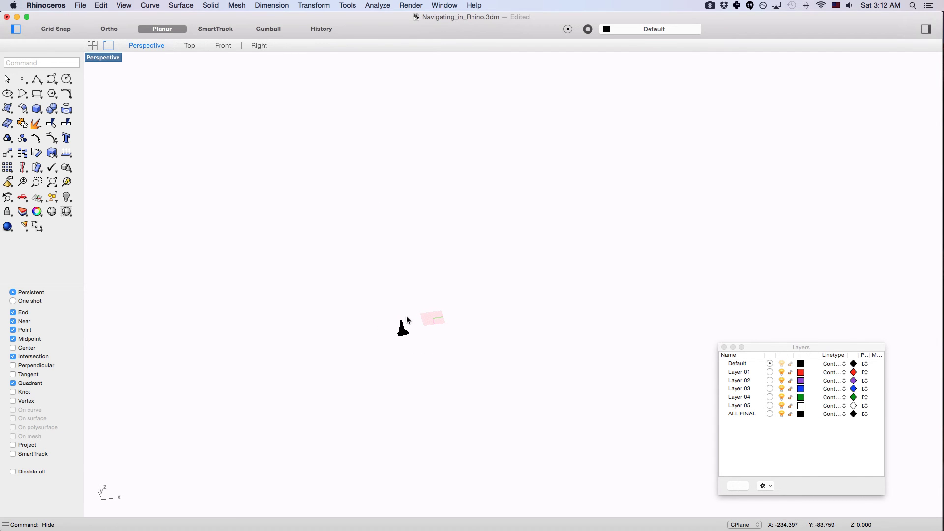
Step: Zoom the Perspective viewport to the remaining horn-shaped part and orbit around it
{"action": "type", "text": "Zea"}
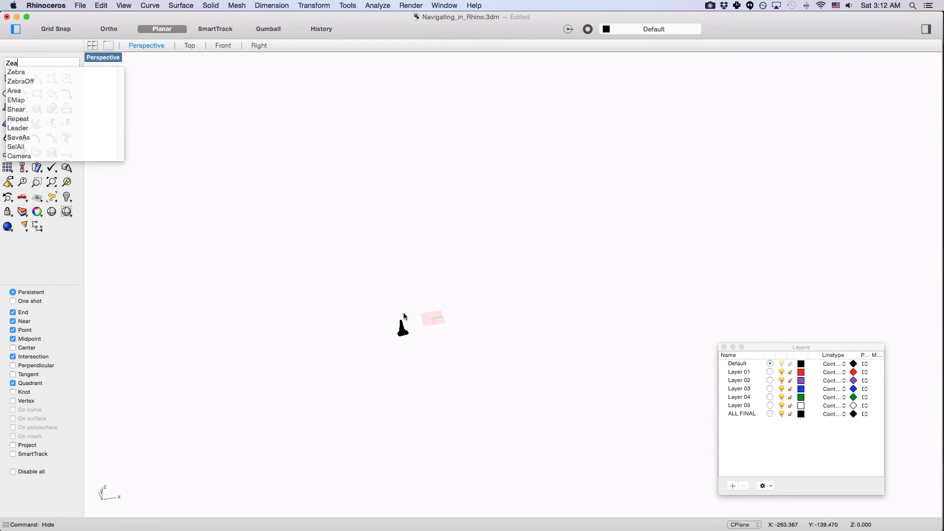
{"action": "key", "text": "Return"}
{"action": "right_click_drag", "start_coordinate": [455, 315], "coordinate": [526, 231]}
{"action": "right_click_drag", "start_coordinate": [516, 300], "coordinate": [466, 270]}
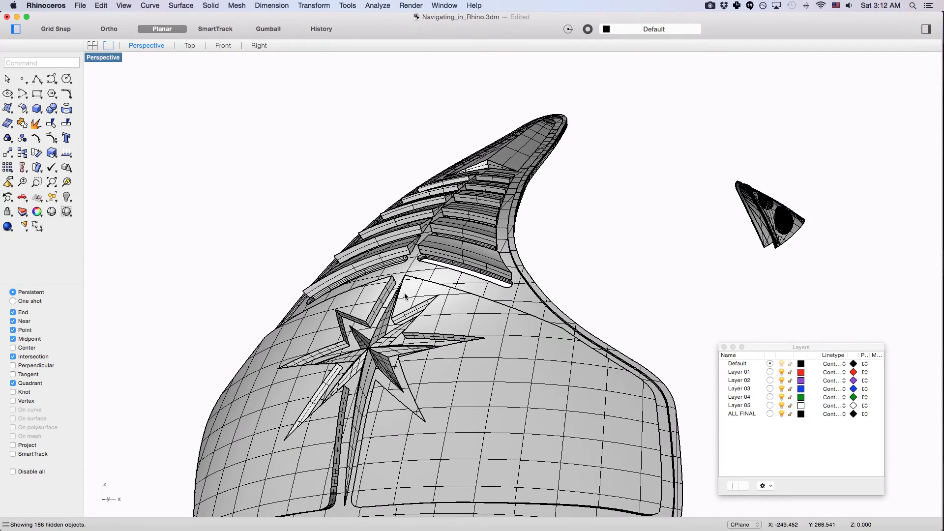
Step: Orbit and zoom out from the star detail to view all the pasted parts around the construction plane
{"action": "right_click_drag", "start_coordinate": [398, 294], "coordinate": [448, 319]}
{"action": "scroll", "coordinate": [502, 296], "scroll_direction": "down", "scroll_amount": 5}
{"action": "mouse_move", "coordinate": [534, 282]}
{"action": "right_mouse_down"}
{"action": "mouse_move", "coordinate": [502, 285]}
{"action": "mouse_move", "coordinate": [536, 283]}
{"action": "mouse_move", "coordinate": [527, 287]}
{"action": "right_mouse_up"}
{"action": "right_click_drag", "start_coordinate": [597, 268], "coordinate": [547, 272]}
{"action": "scroll", "coordinate": [548, 272], "scroll_direction": "down", "scroll_amount": 10}
{"action": "right_click_drag", "start_coordinate": [484, 298], "coordinate": [442, 310]}
{"action": "scroll", "coordinate": [493, 294], "scroll_direction": "down", "scroll_amount": 10}
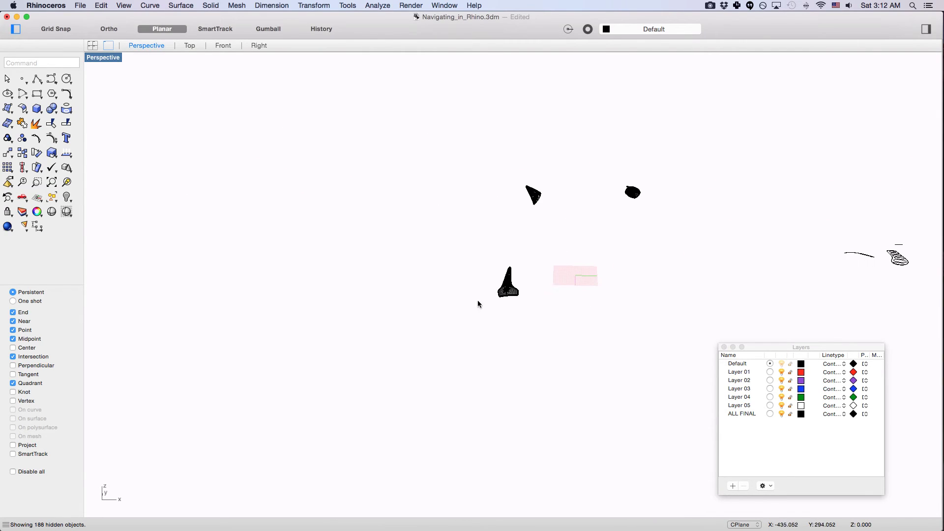
Step: Change the construction plane with the command aliases, finishing on the world Bottom plane
{"action": "type", "text": "ee"}
{"action": "key", "text": "space"}
{"action": "type", "text": "tt"}
{"action": "key", "text": "space"}
Step: Examine the horn-shaped part with the star detail by zooming in and orbiting around it
{"action": "scroll", "coordinate": [487, 290], "scroll_direction": "up", "scroll_amount": 8}
{"action": "right_click_drag", "start_coordinate": [487, 291], "coordinate": [454, 264]}
{"action": "scroll", "coordinate": [554, 273], "scroll_direction": "up", "scroll_amount": 8}
{"action": "scroll", "coordinate": [476, 261], "scroll_direction": "up", "scroll_amount": 8}
{"action": "scroll", "coordinate": [455, 265], "scroll_direction": "down", "scroll_amount": 6}
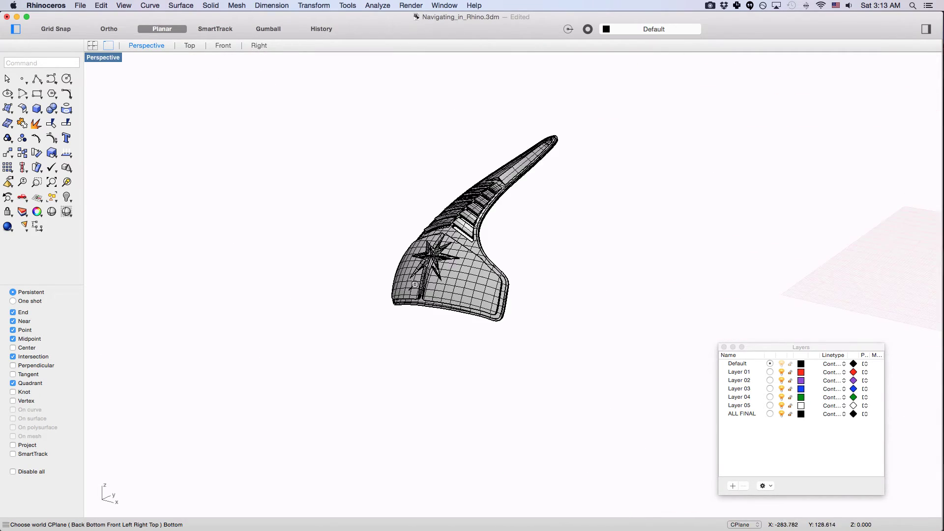
{"action": "right_click_drag", "start_coordinate": [519, 198], "coordinate": [448, 271], "text": "shift"}
{"action": "scroll", "coordinate": [446, 297], "scroll_direction": "down", "scroll_amount": 8}
Step: Examine the shell with the row of oval bumps up close and zoom back out to all the parts
{"action": "right_click_drag", "start_coordinate": [555, 239], "coordinate": [508, 327], "text": "shift"}
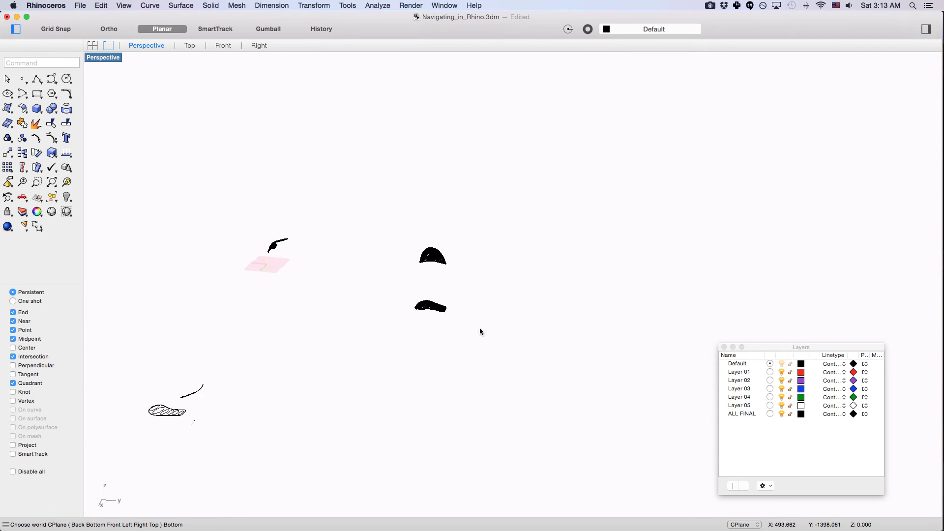
{"action": "scroll", "coordinate": [450, 328], "scroll_direction": "up", "scroll_amount": 10}
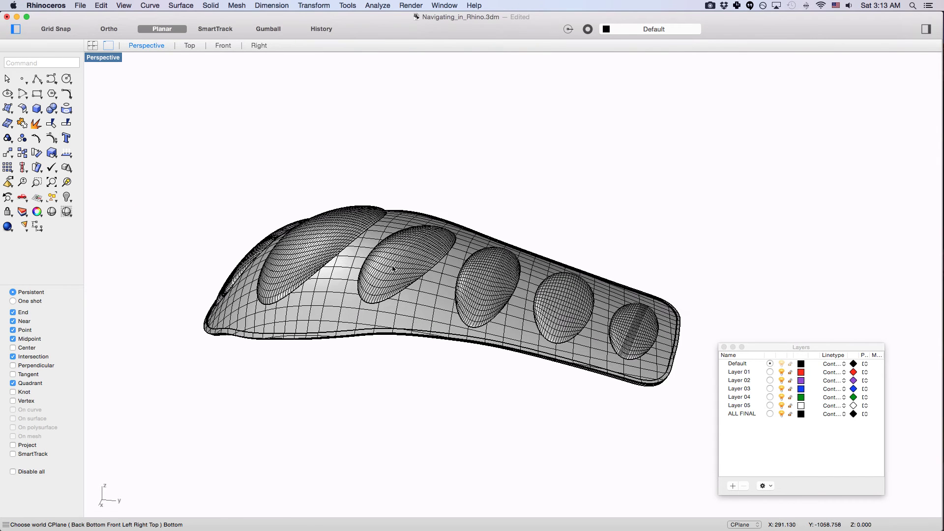
{"action": "right_click_drag", "start_coordinate": [391, 271], "coordinate": [432, 249]}
{"action": "scroll", "coordinate": [417, 277], "scroll_direction": "down", "scroll_amount": 8}
{"action": "right_click_drag", "start_coordinate": [409, 287], "coordinate": [673, 241]}
{"action": "right_click_drag", "start_coordinate": [380, 263], "coordinate": [456, 310]}
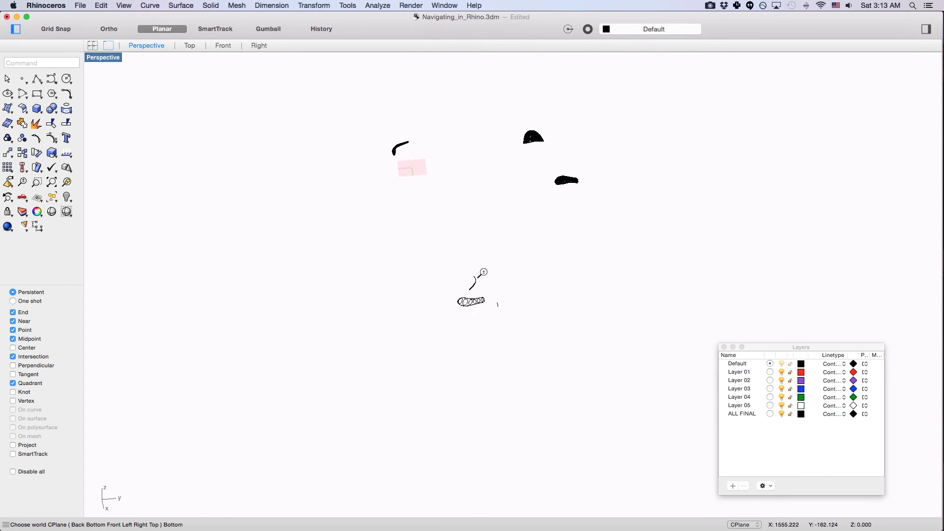
Step: Place the camera target on the pointed end of the curved profile lines and orbit and zoom around that point
{"action": "right_click_drag", "start_coordinate": [417, 286], "coordinate": [302, 213]}
{"action": "scroll", "coordinate": [345, 216], "scroll_direction": "down", "scroll_amount": 5}
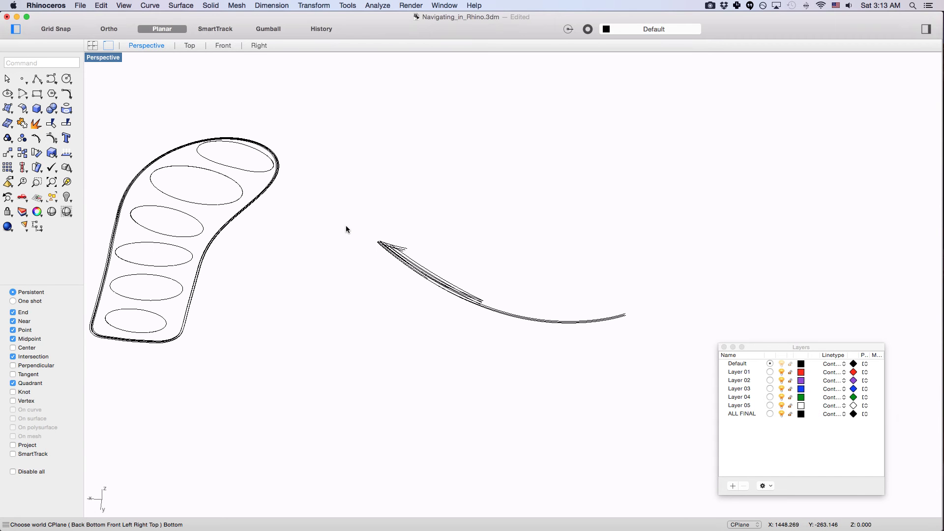
{"action": "left_click", "coordinate": [120, 6]}
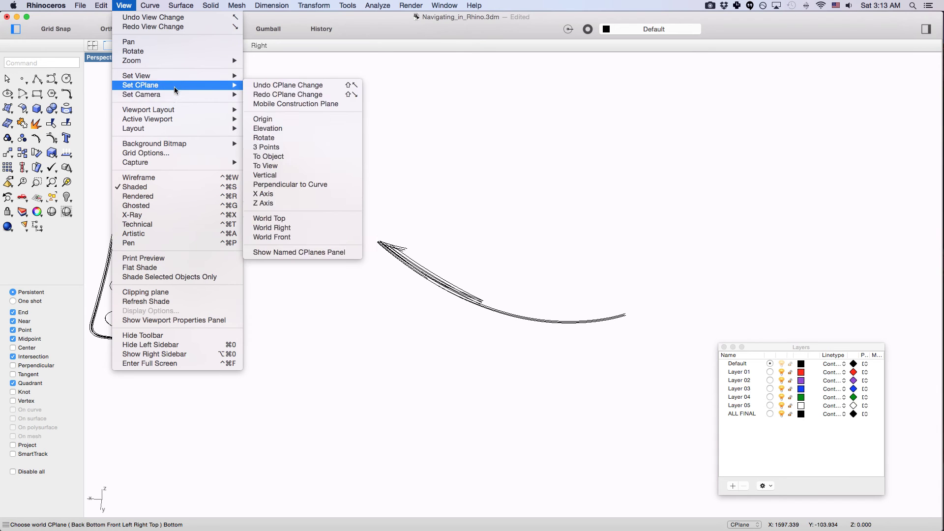
{"action": "mouse_move", "coordinate": [173, 96]}
{"action": "left_click", "coordinate": [281, 159]}
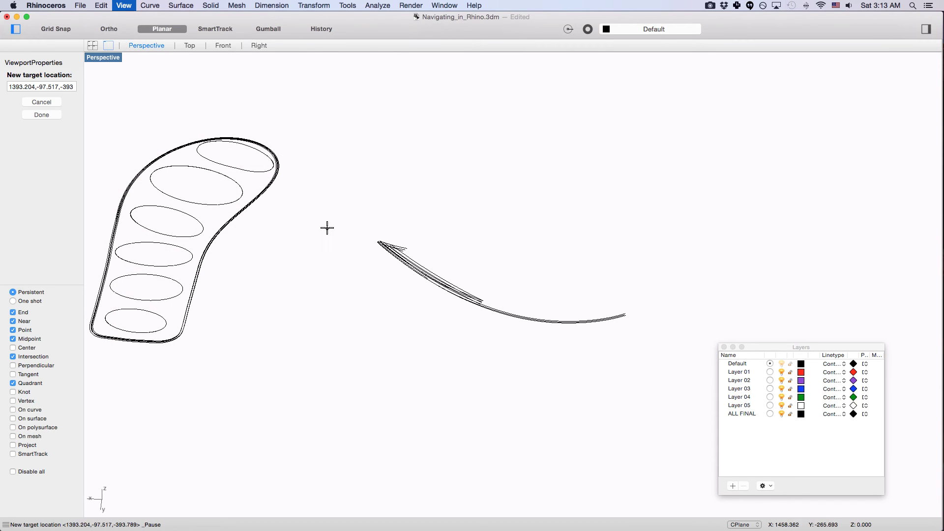
{"action": "left_click", "coordinate": [378, 242]}
{"action": "right_click_drag", "start_coordinate": [523, 280], "coordinate": [551, 239]}
{"action": "scroll", "coordinate": [435, 326], "scroll_direction": "down", "scroll_amount": 5}
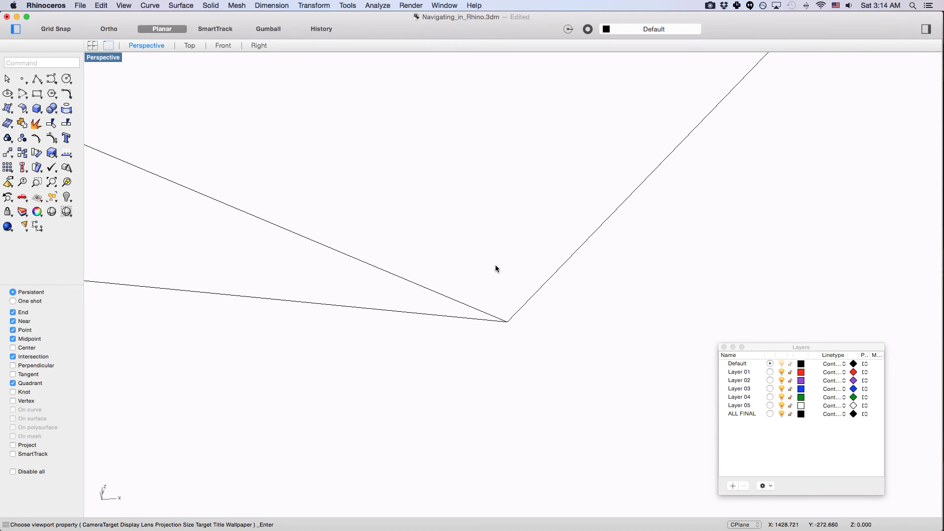
Step: Check the projection, lens length and camera settings in the Perspective viewport's properties and close them
{"action": "type", "text": "v"}
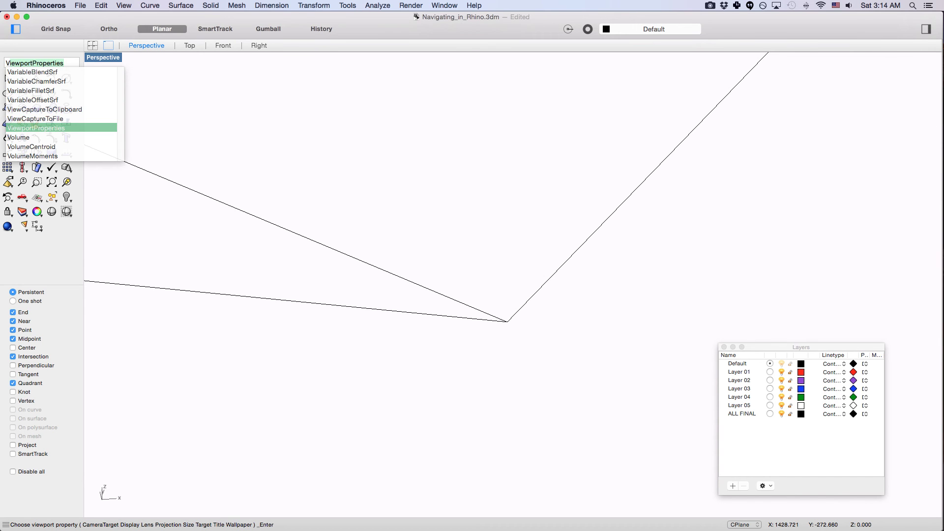
{"action": "left_click", "coordinate": [124, 5]}
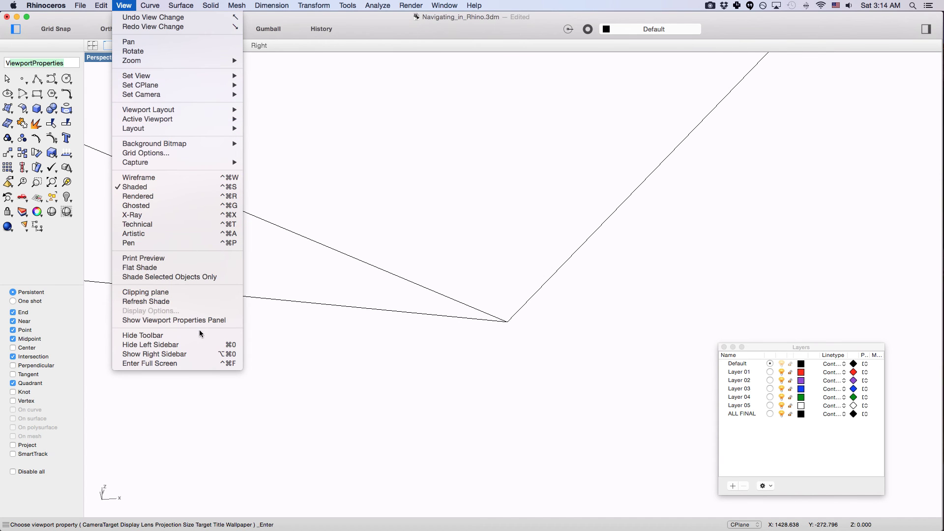
{"action": "left_click", "coordinate": [82, 108]}
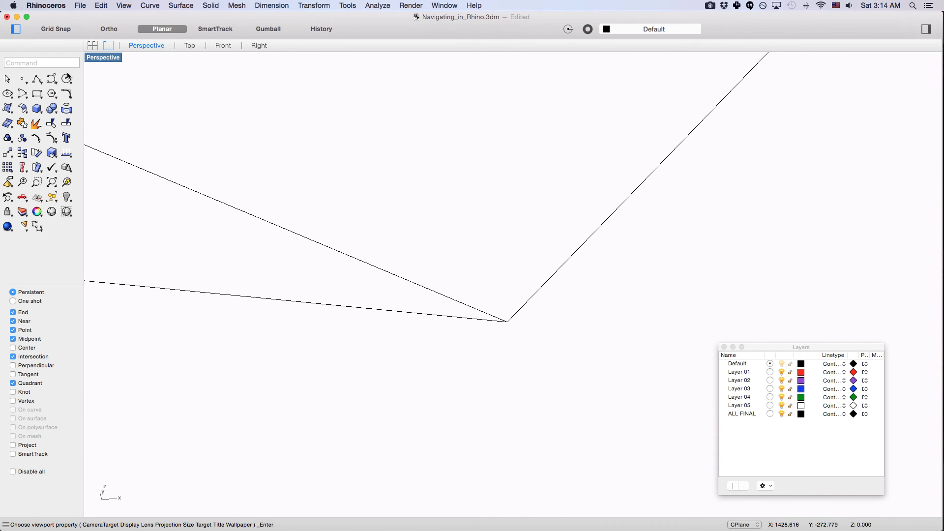
{"action": "key", "text": "Return"}
{"action": "left_click_drag", "start_coordinate": [234, 158], "coordinate": [319, 177]}
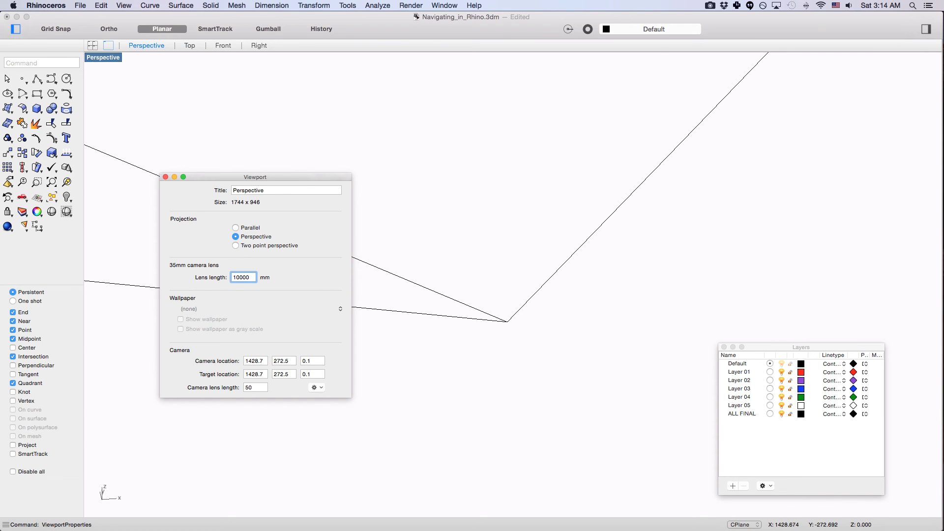
{"action": "left_click", "coordinate": [165, 176]}
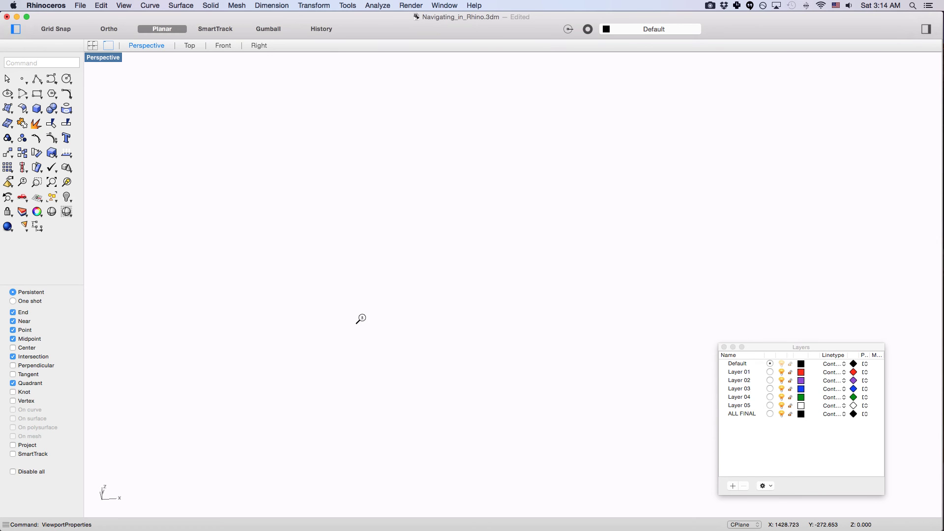
Step: Zoom in and out repeatedly on the corner where the profile lines meet to examine how closely the view approaches it
{"action": "scroll", "coordinate": [438, 221], "scroll_direction": "down", "scroll_amount": 5}
{"action": "scroll", "coordinate": [502, 202], "scroll_direction": "up", "scroll_amount": 5}
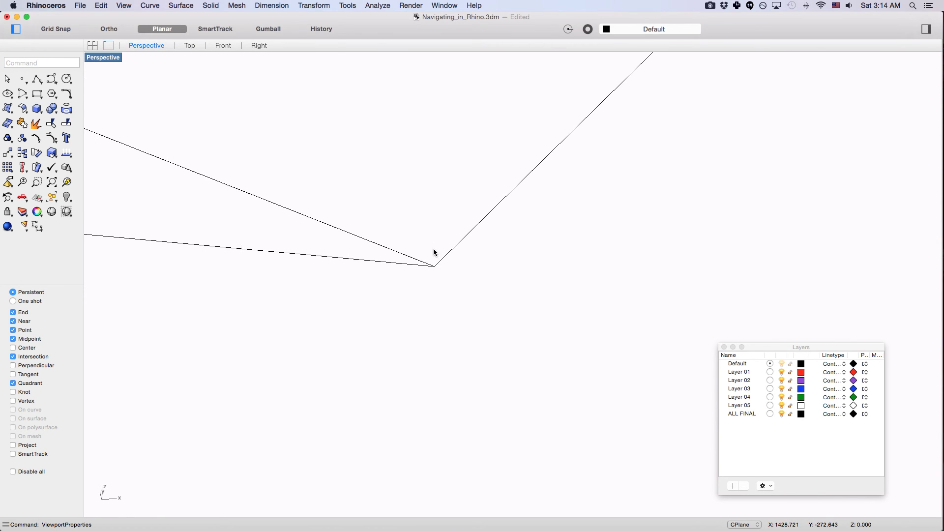
{"action": "scroll", "coordinate": [494, 180], "scroll_direction": "down", "scroll_amount": 1}
{"action": "scroll", "coordinate": [491, 172], "scroll_direction": "up", "scroll_amount": 3}
{"action": "scroll", "coordinate": [495, 182], "scroll_direction": "down", "scroll_amount": 2}
{"action": "scroll", "coordinate": [462, 257], "scroll_direction": "up", "scroll_amount": 2}
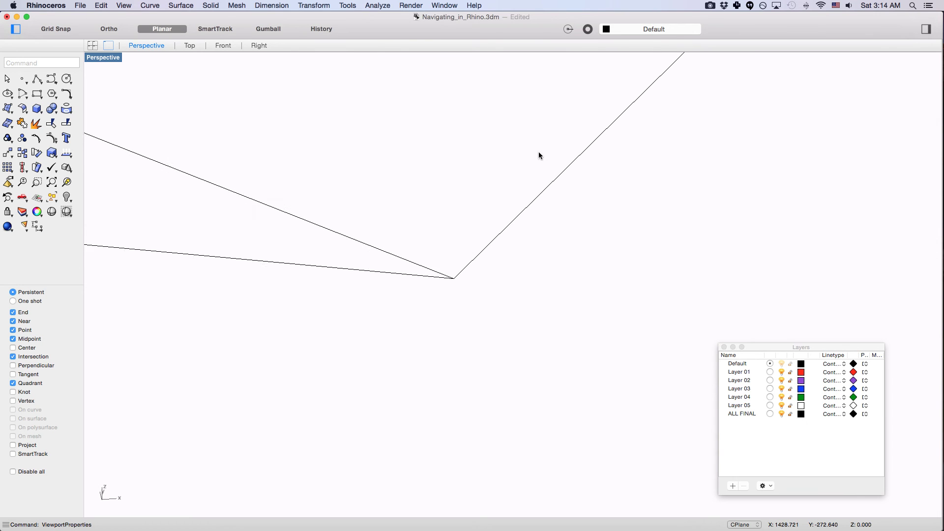
{"action": "scroll", "coordinate": [570, 140], "scroll_direction": "down", "scroll_amount": 8}
{"action": "scroll", "coordinate": [503, 247], "scroll_direction": "down", "scroll_amount": 5}
{"action": "scroll", "coordinate": [515, 193], "scroll_direction": "down", "scroll_amount": 5}
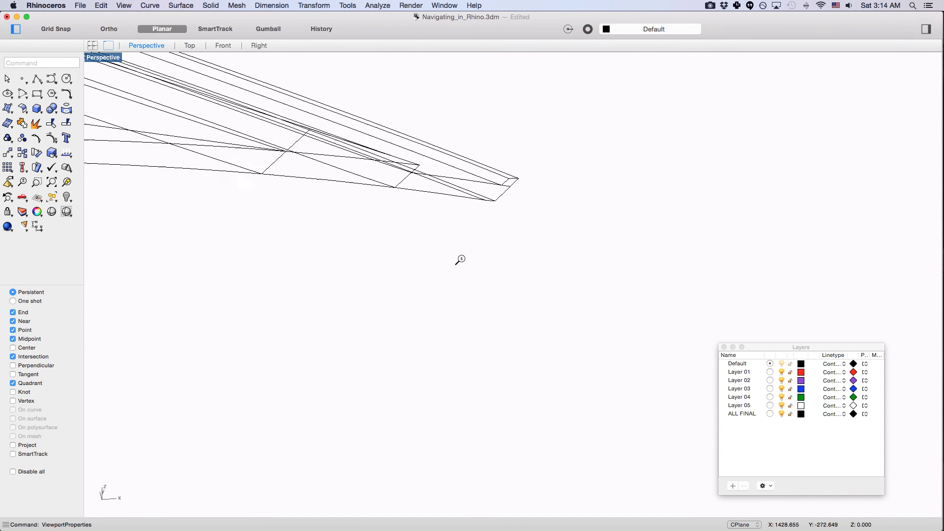
Step: Place the camera target on the inner edge of the ribbed shell near the oval bumps and orbit and zoom around it
{"action": "right_click_drag", "start_coordinate": [442, 287], "coordinate": [428, 295], "text": "ctrl"}
{"action": "right_click_drag", "start_coordinate": [462, 230], "coordinate": [408, 219]}
{"action": "right_click_drag", "start_coordinate": [567, 218], "coordinate": [321, 227]}
{"action": "left_click", "coordinate": [126, 5]}
{"action": "mouse_move", "coordinate": [197, 95]}
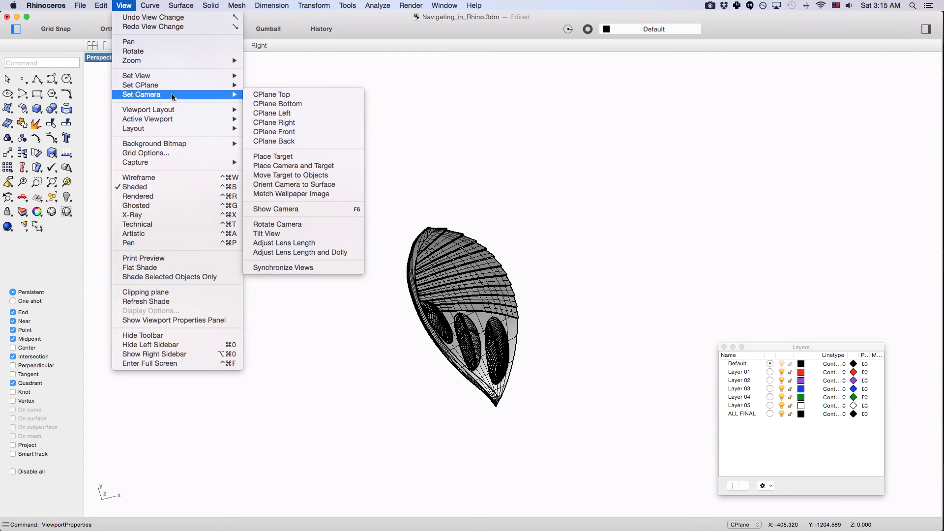
{"action": "left_click", "coordinate": [284, 157]}
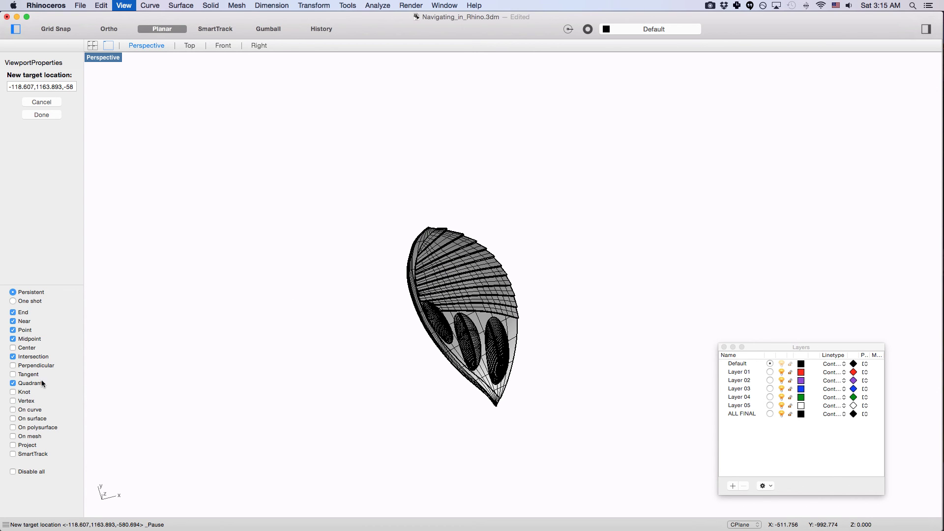
{"action": "left_click", "coordinate": [423, 301]}
{"action": "scroll", "coordinate": [440, 275], "scroll_direction": "up", "scroll_amount": 10}
{"action": "right_click_drag", "start_coordinate": [434, 261], "coordinate": [341, 301]}
{"action": "scroll", "coordinate": [341, 302], "scroll_direction": "up", "scroll_amount": 4}
Step: Switch the viewport to the Top view, cycle on to the Right view and return to Perspective
{"action": "type", "text": "t"}
{"action": "key", "text": "Return"}
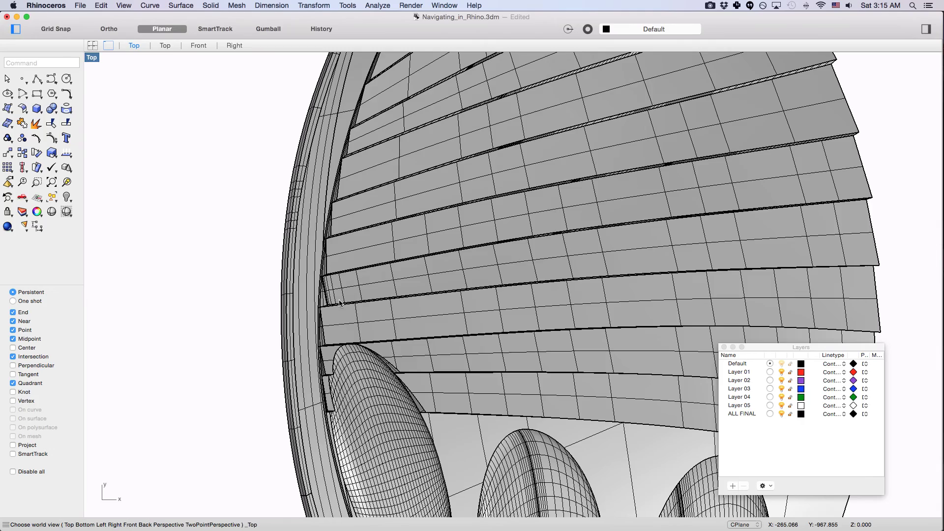
{"action": "scroll", "coordinate": [378, 289], "scroll_direction": "down", "scroll_amount": 8}
{"action": "scroll", "coordinate": [381, 300], "scroll_direction": "up", "scroll_amount": 3}
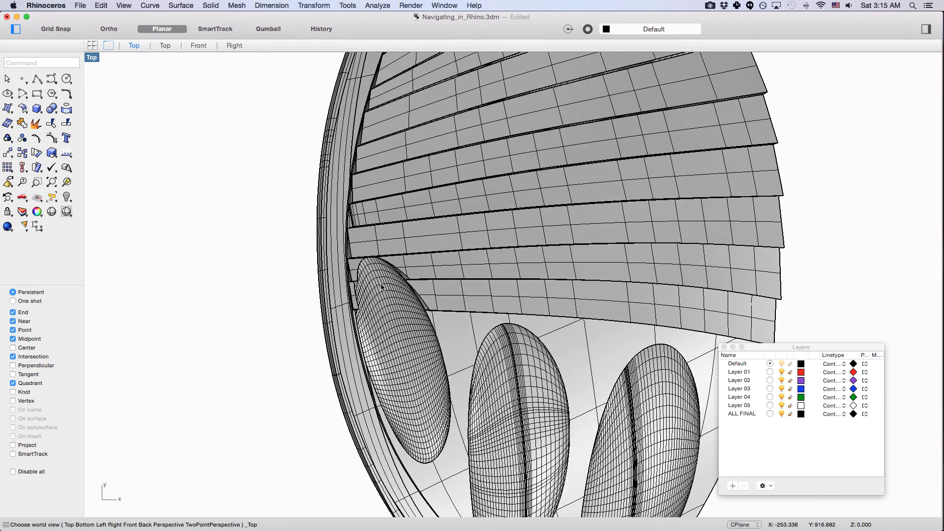
{"action": "key", "text": "super+2"}
{"action": "key", "text": "super+3"}
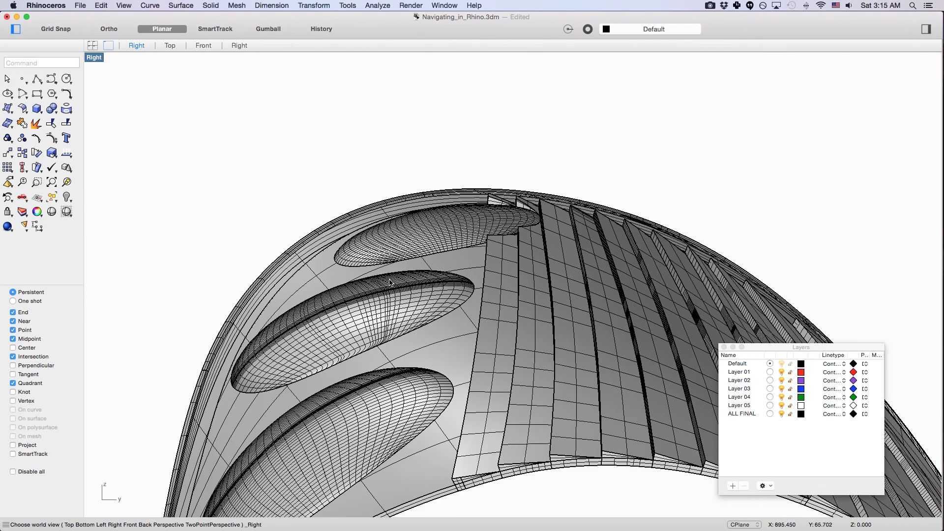
{"action": "key", "text": "super+4"}
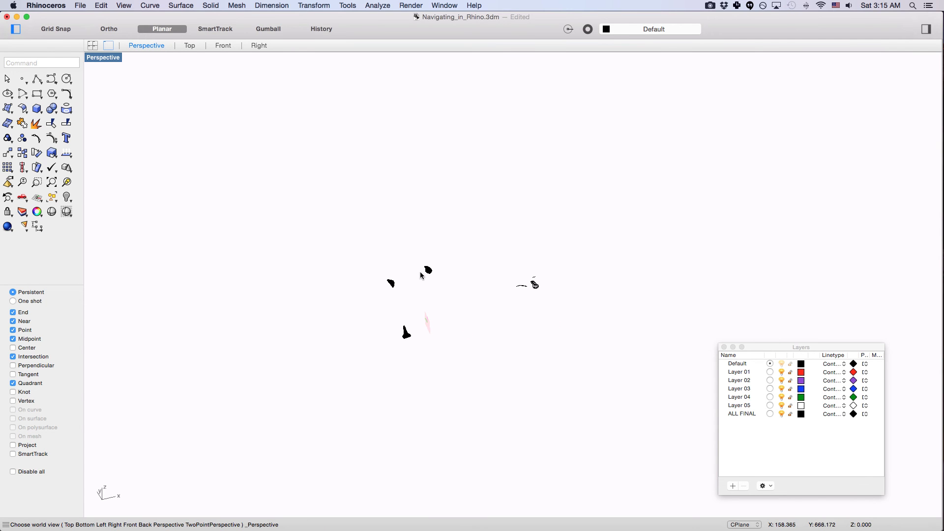
Step: Zoom the Perspective viewport to the extents of all objects and orbit around the scattered parts
{"action": "type", "text": "zea"}
{"action": "key", "text": "Return"}
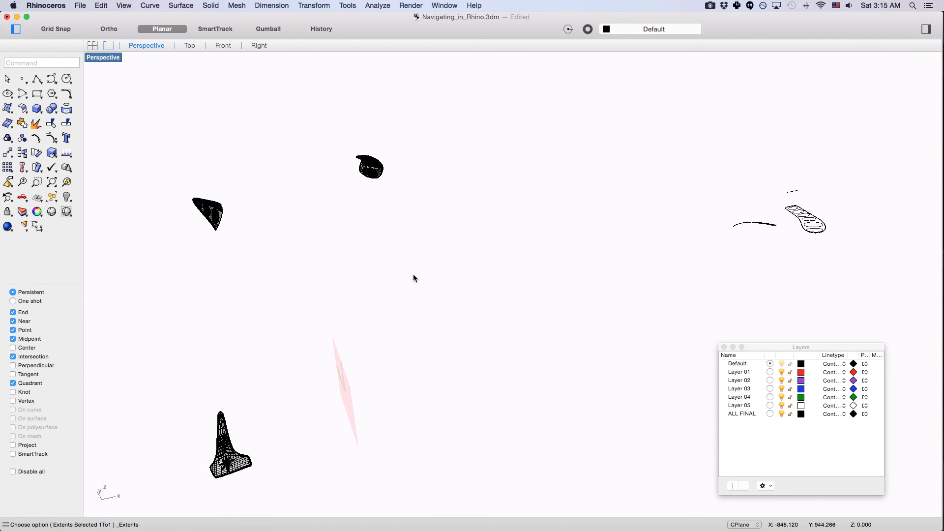
{"action": "right_click_drag", "start_coordinate": [394, 282], "coordinate": [311, 323]}
{"action": "scroll", "coordinate": [328, 315], "scroll_direction": "down", "scroll_amount": 3}
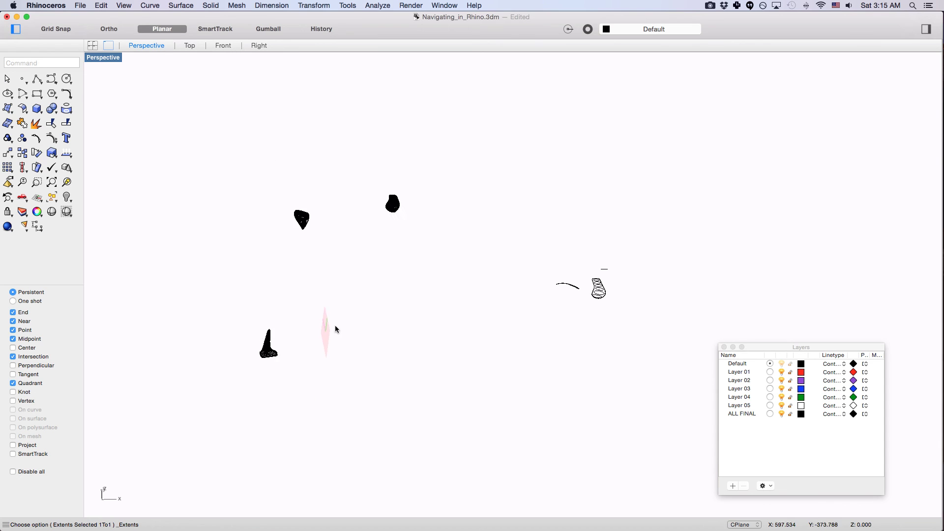
{"action": "scroll", "coordinate": [342, 258], "scroll_direction": "up", "scroll_amount": 3}
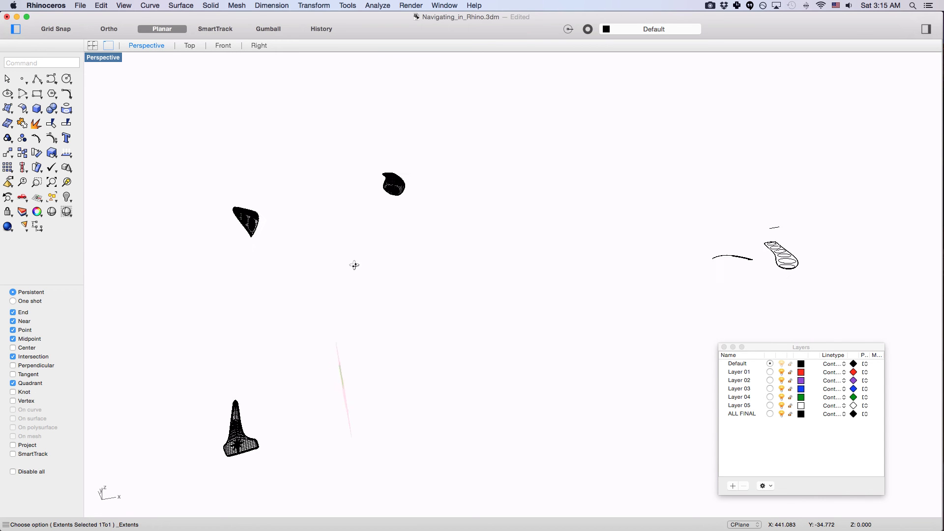
{"action": "scroll", "coordinate": [387, 249], "scroll_direction": "down", "scroll_amount": 3}
{"action": "right_click_drag", "start_coordinate": [381, 250], "coordinate": [440, 253]}
{"action": "left_click_drag", "start_coordinate": [277, 326], "coordinate": [267, 327]}
{"action": "right_click_drag", "start_coordinate": [351, 287], "coordinate": [339, 289]}
{"action": "type", "text": "Hide"}
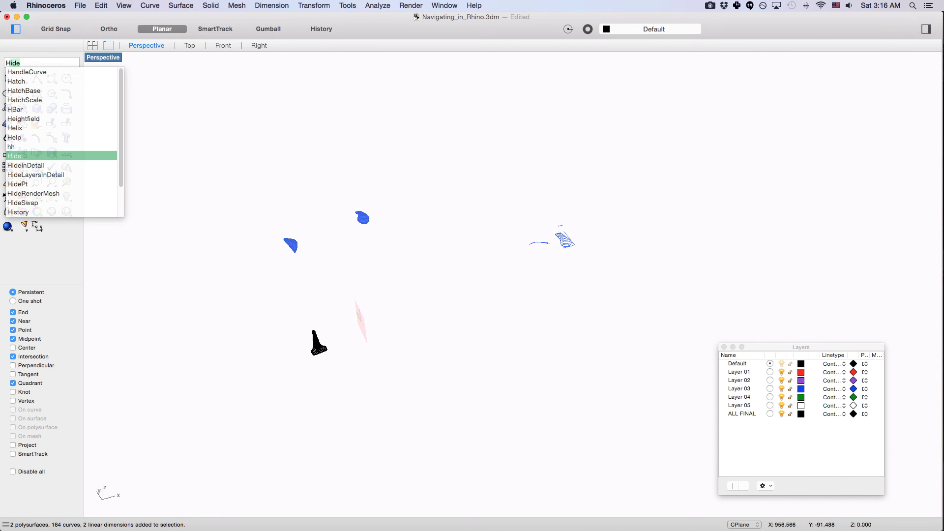
{"action": "key", "text": "Return"}
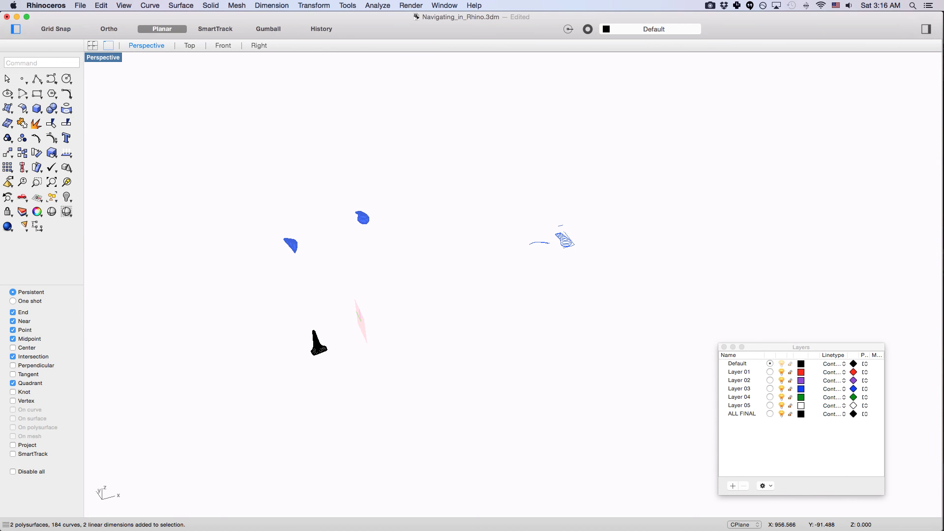
{"action": "key", "text": "Escape"}
Step: Select the horn-shaped part, invert the selection and hide all the other objects
{"action": "left_click", "coordinate": [318, 344]}
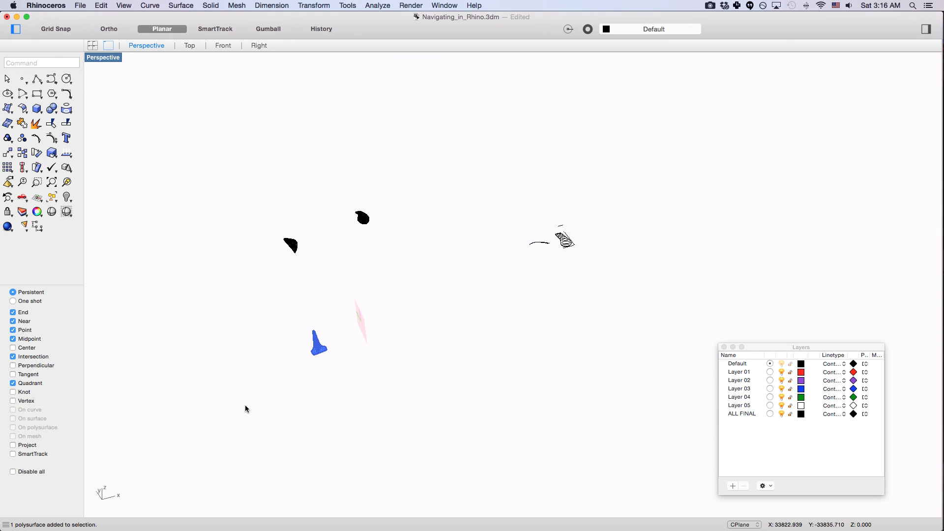
{"action": "type", "text": "Invert"}
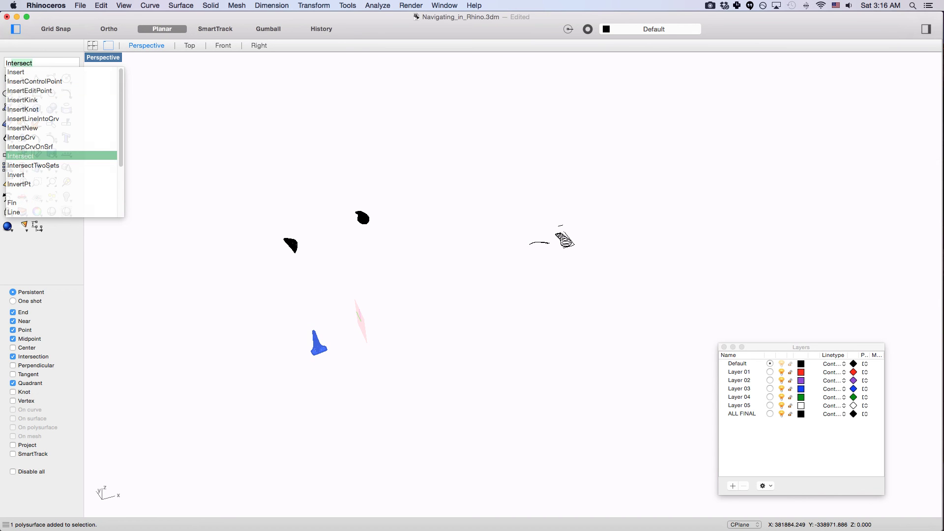
{"action": "key", "text": "Return"}
Step: Zoom to the extents of the isolated horn-shaped part and orbit in close to its ribs and star detail
{"action": "key", "text": "Return"}
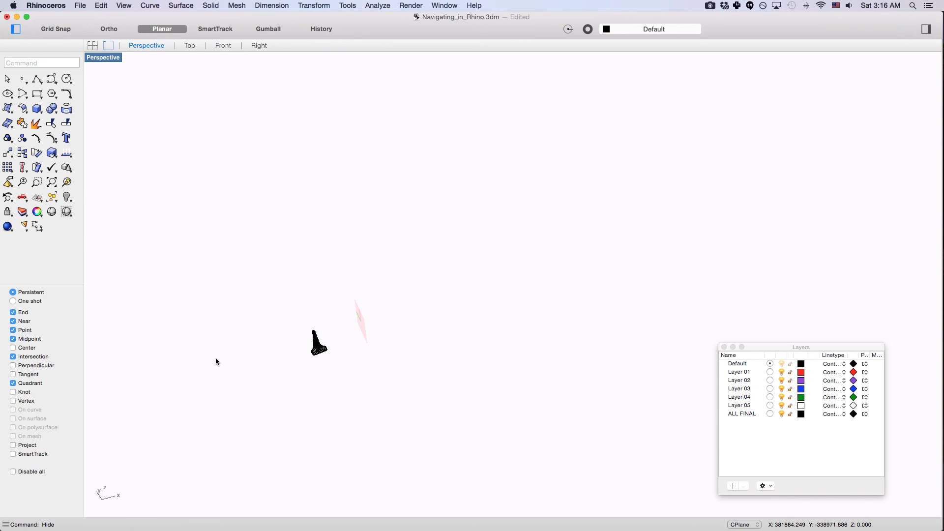
{"action": "type", "text": "zea"}
{"action": "key", "text": "Return"}
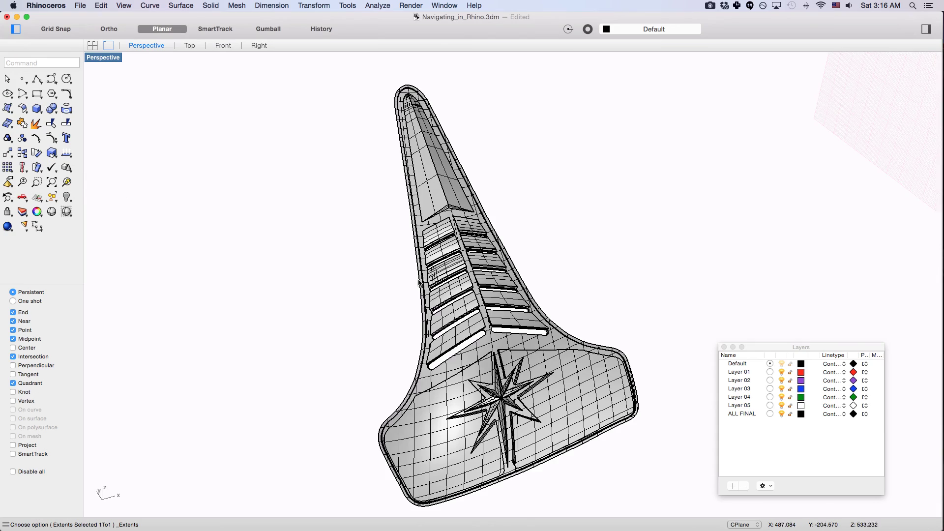
{"action": "right_click_drag", "start_coordinate": [447, 318], "coordinate": [516, 268]}
{"action": "scroll", "coordinate": [460, 272], "scroll_direction": "up", "scroll_amount": 5}
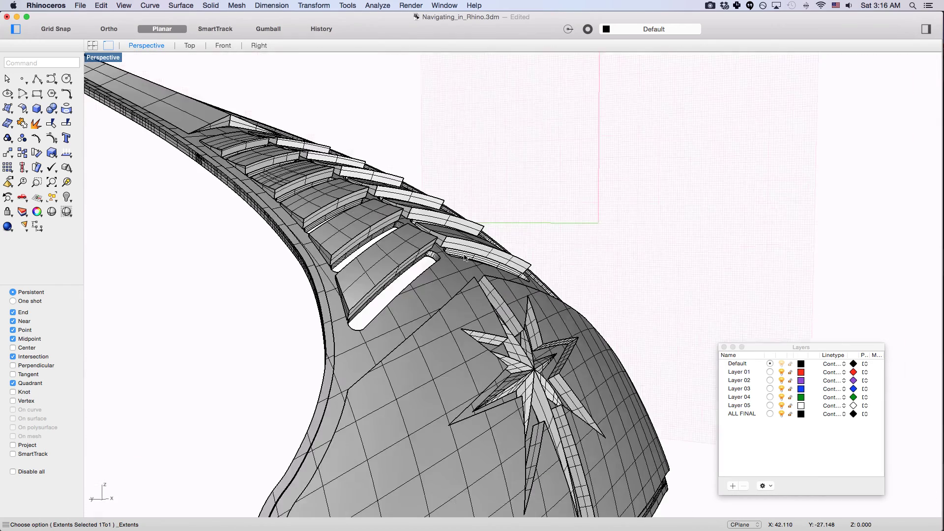